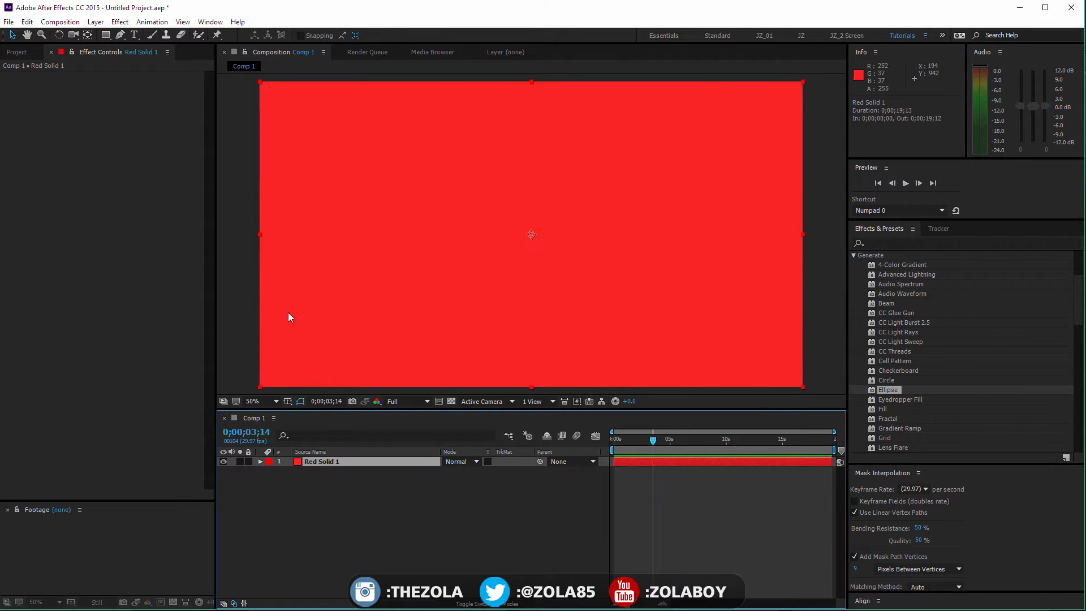
left_click(17, 52)
left_click(451, 532)
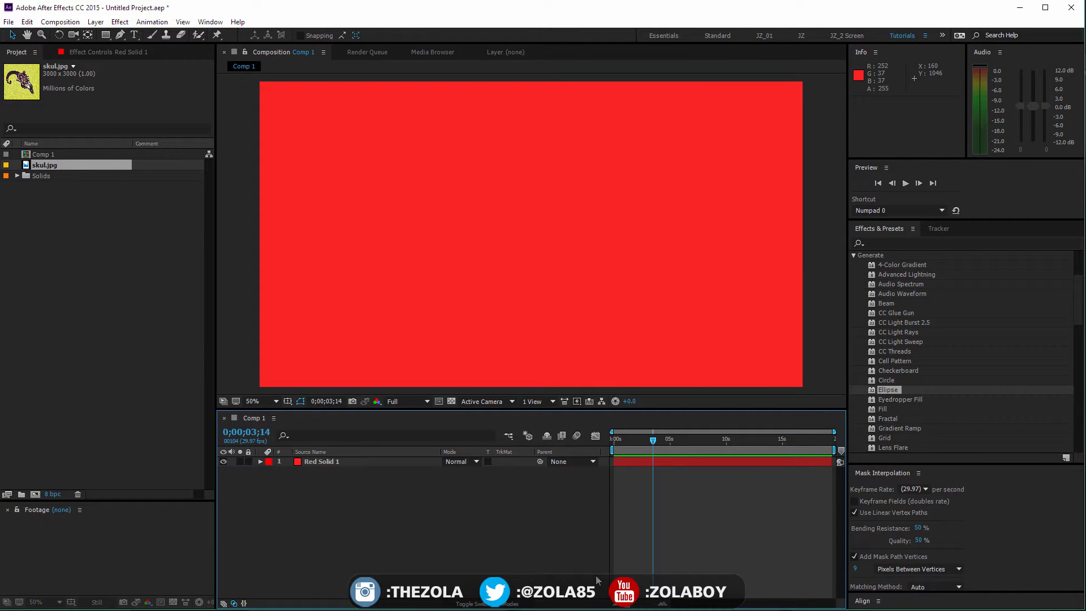
key("ctrl+a")
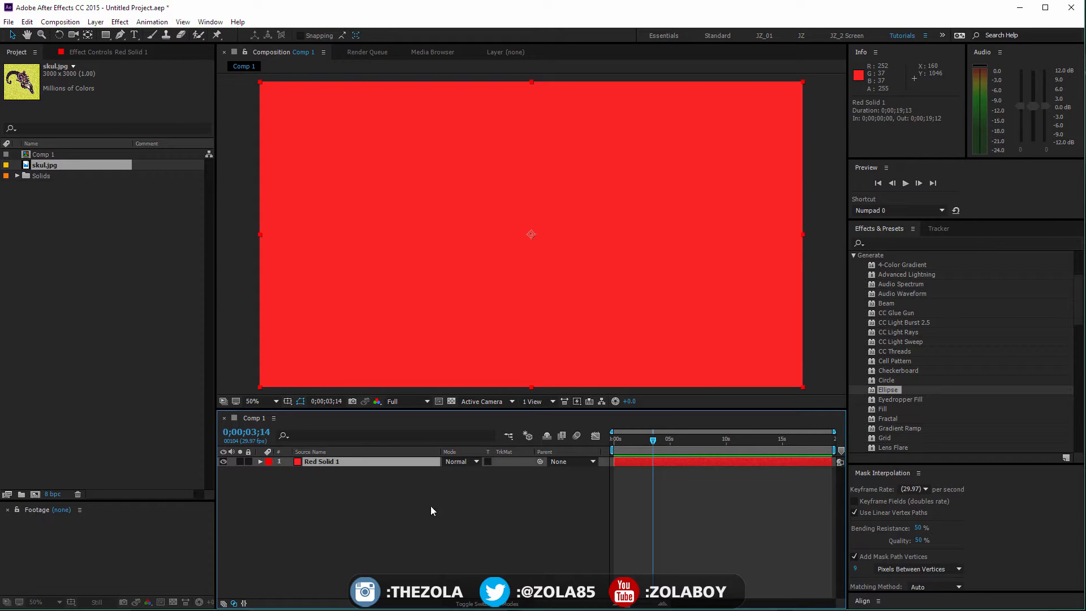
left_click(524, 534)
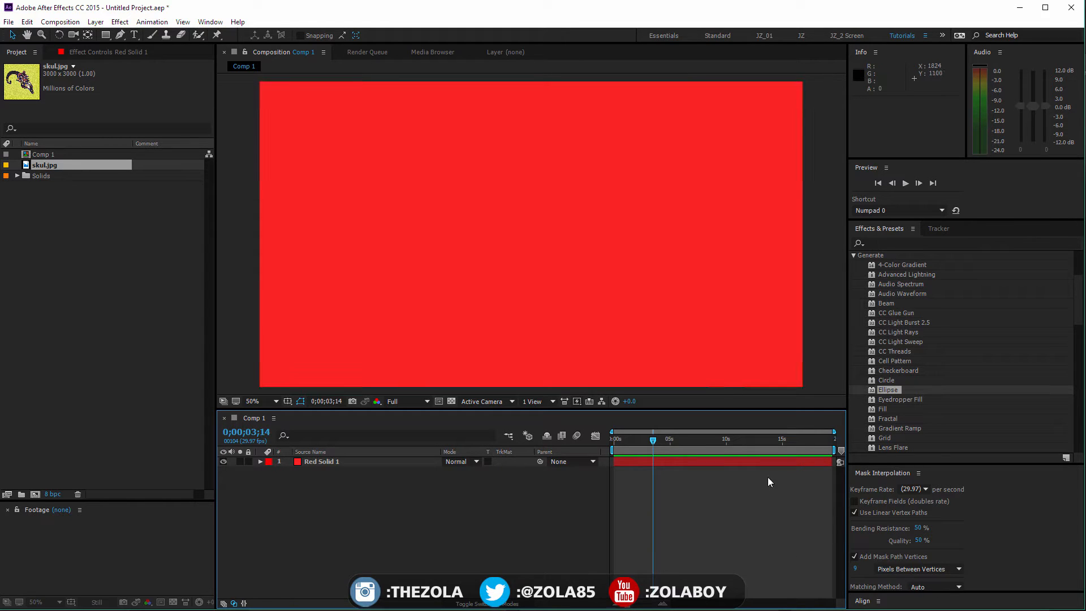
Apply the CC Glue Gun effect to the Red Solid 1 layer and move its brush position to about 436, 814.
left_click(883, 304)
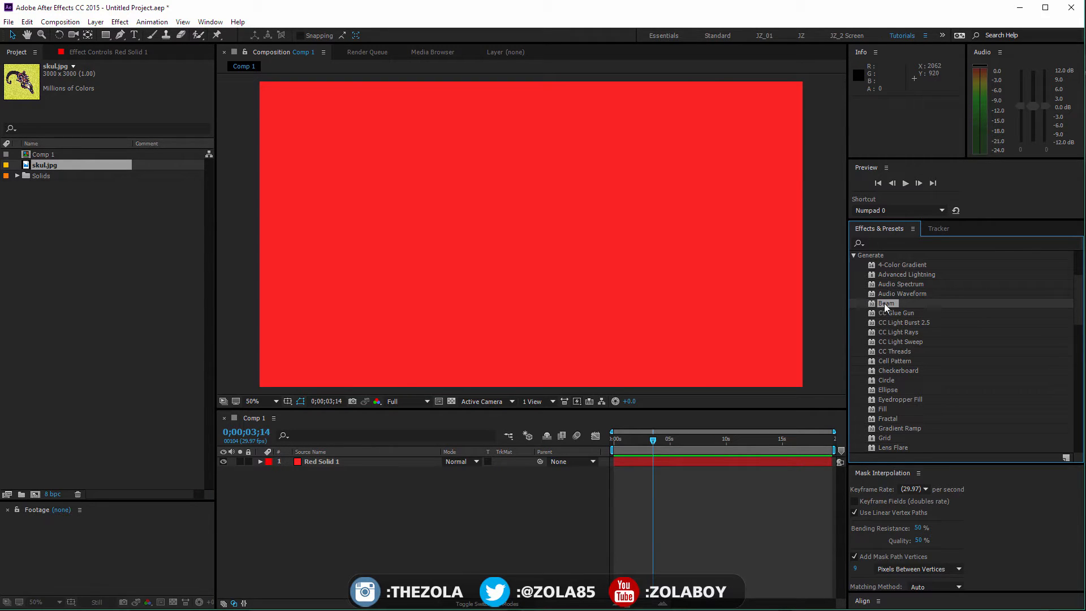
mouse_move(895, 311)
left_mouse_down()
mouse_move(908, 315)
mouse_move(577, 455)
mouse_move(373, 466)
left_mouse_up()
mouse_move(531, 234)
left_mouse_down()
mouse_move(349, 338)
mouse_move(397, 301)
left_mouse_up()
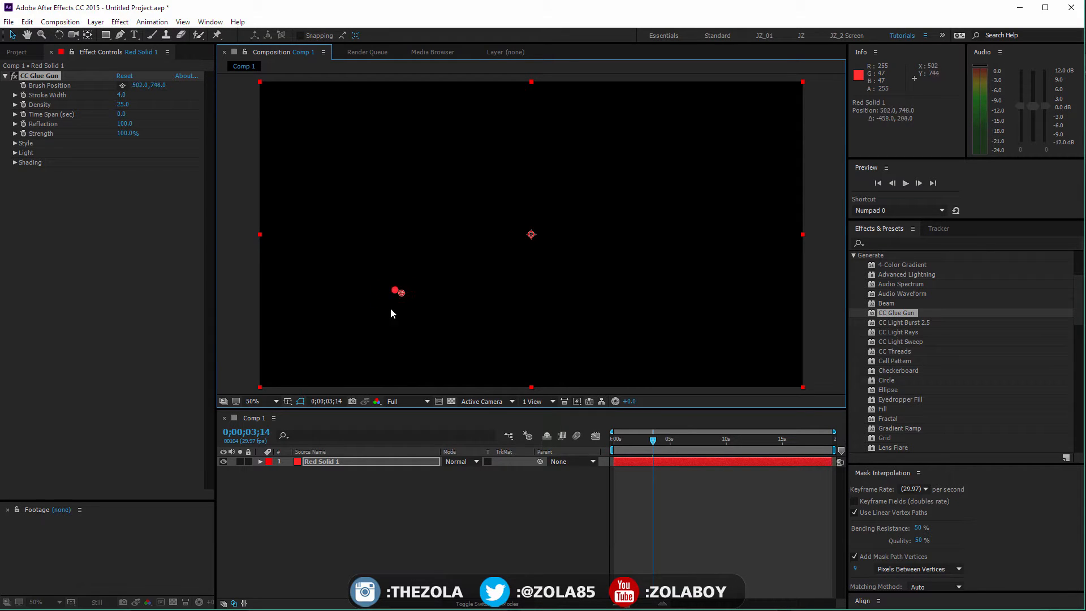
mouse_move(381, 305)
left_mouse_down()
mouse_move(414, 318)
mouse_move(388, 302)
mouse_move(383, 312)
left_mouse_up()
Keyframe the Brush Position every ten frames from 0;00;00;00 to 0;00;01;20, tracing a closed M shape that ends at about 428, 822.
left_click_drag(653, 436, 592, 457)
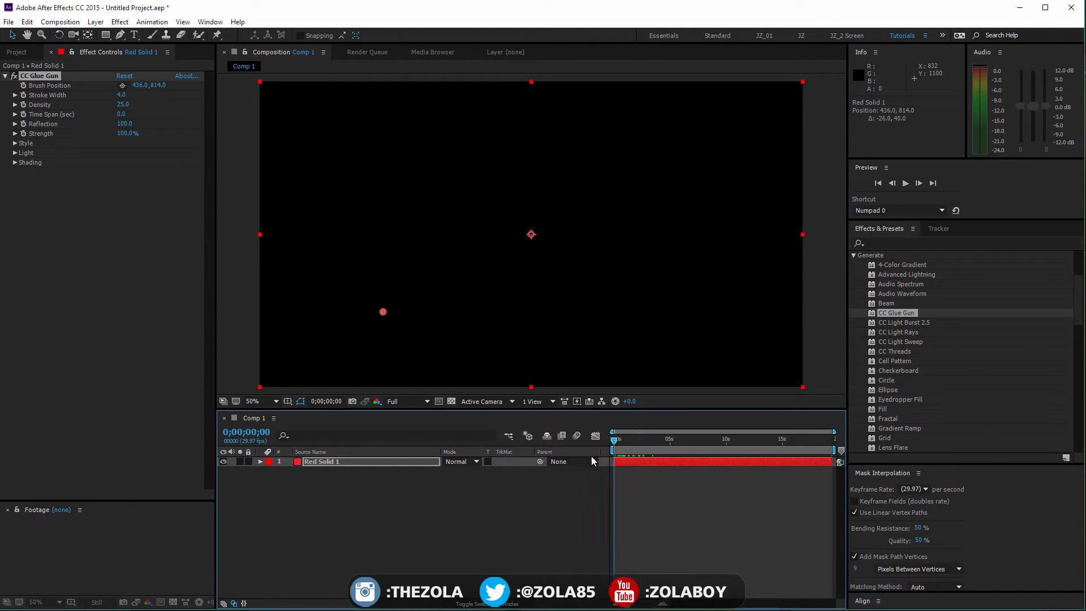
left_click(24, 85)
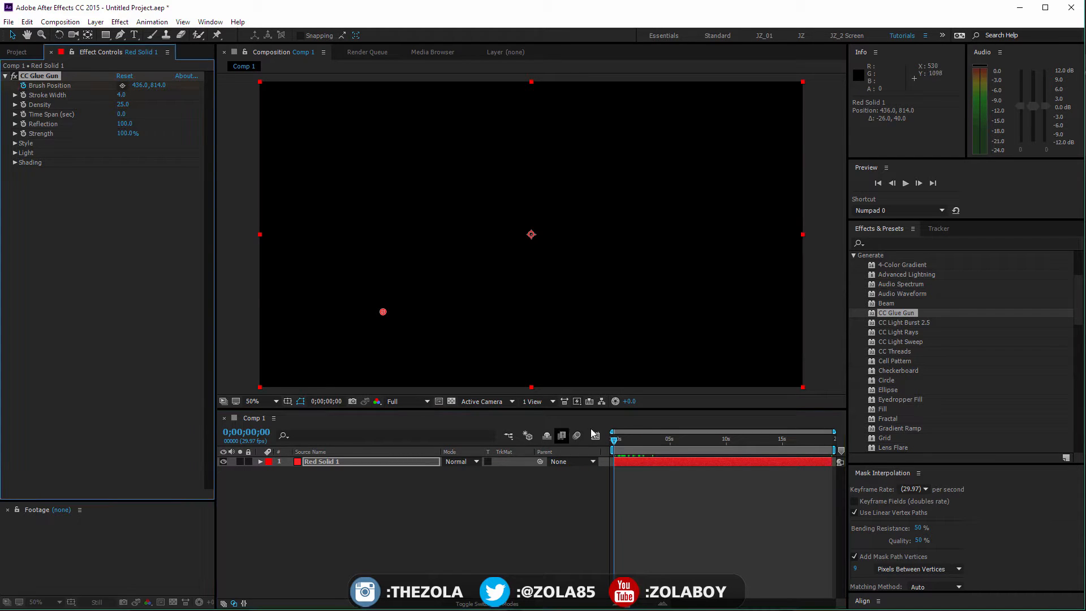
key("space")
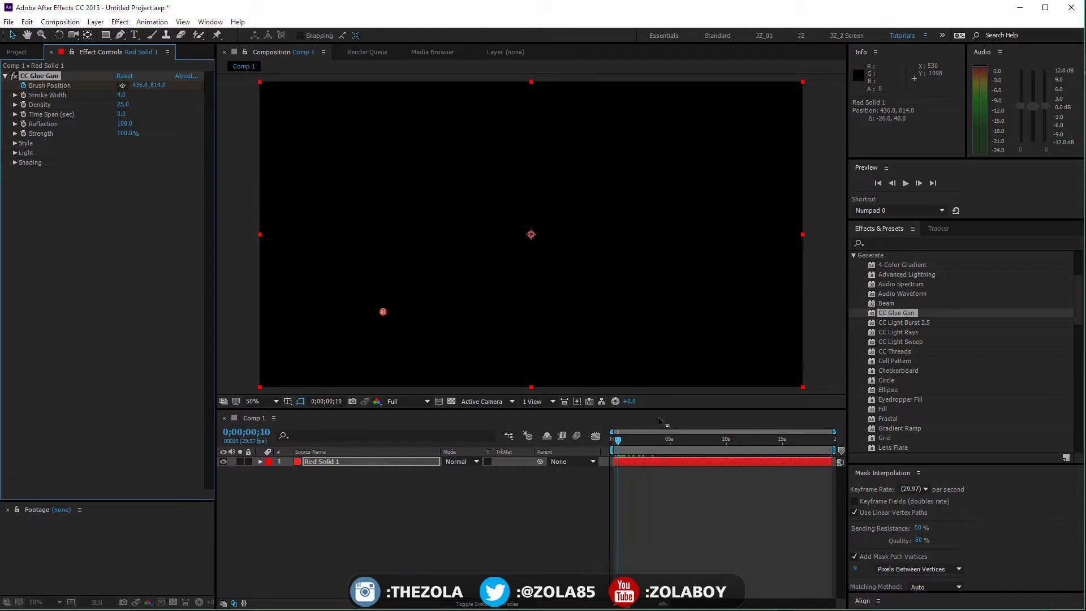
mouse_move(384, 311)
left_mouse_down()
mouse_move(404, 222)
mouse_move(443, 168)
mouse_move(470, 163)
mouse_move(521, 250)
mouse_move(535, 247)
mouse_move(589, 148)
mouse_move(657, 314)
left_mouse_up()
key("shift+Page_Down")
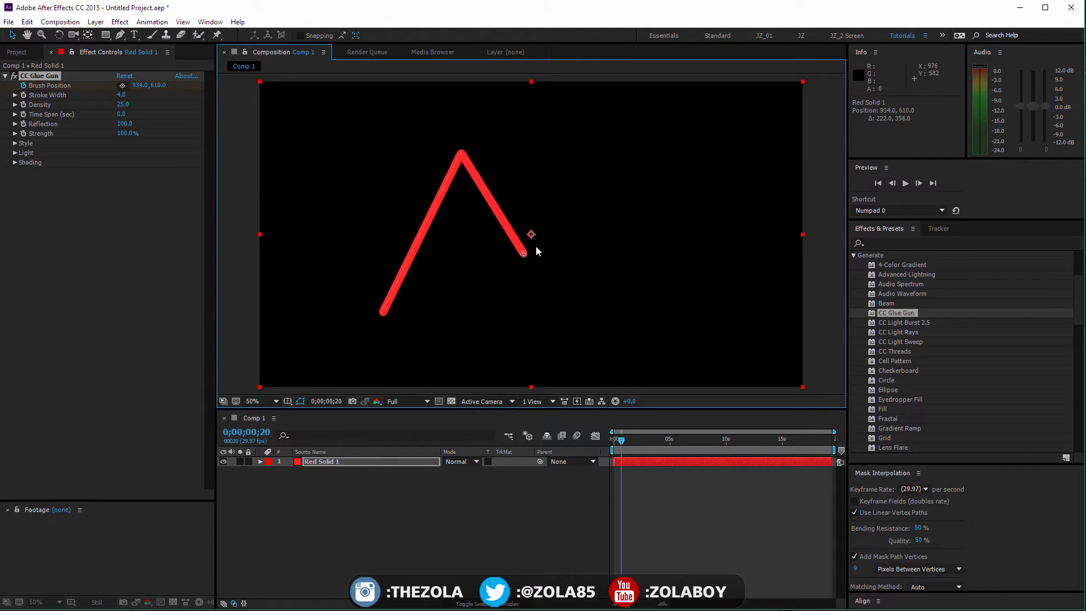
key("shift+Page_Down")
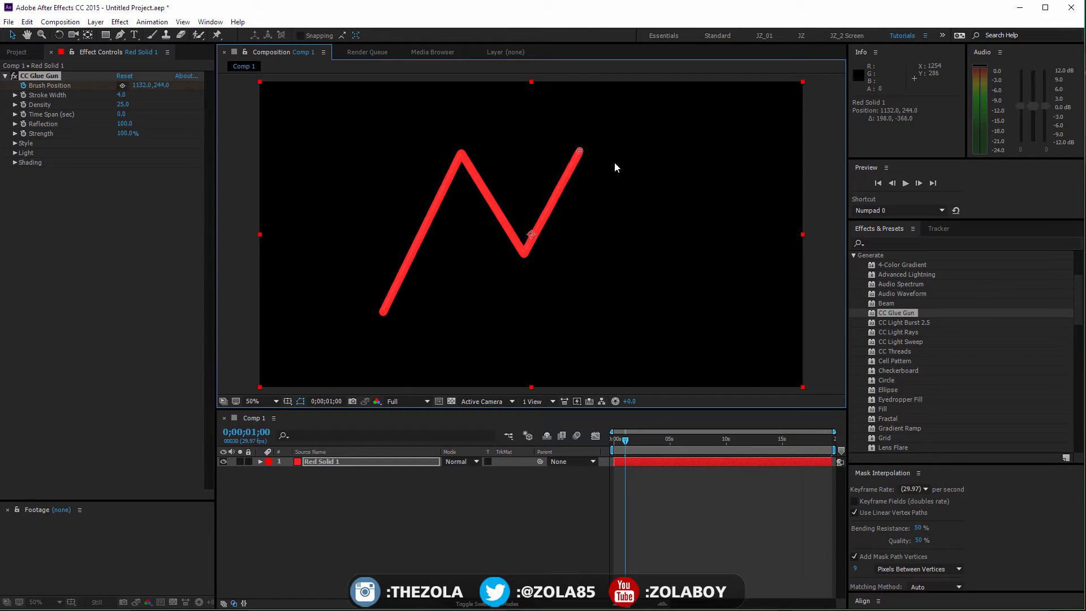
key("shift+Page_Down")
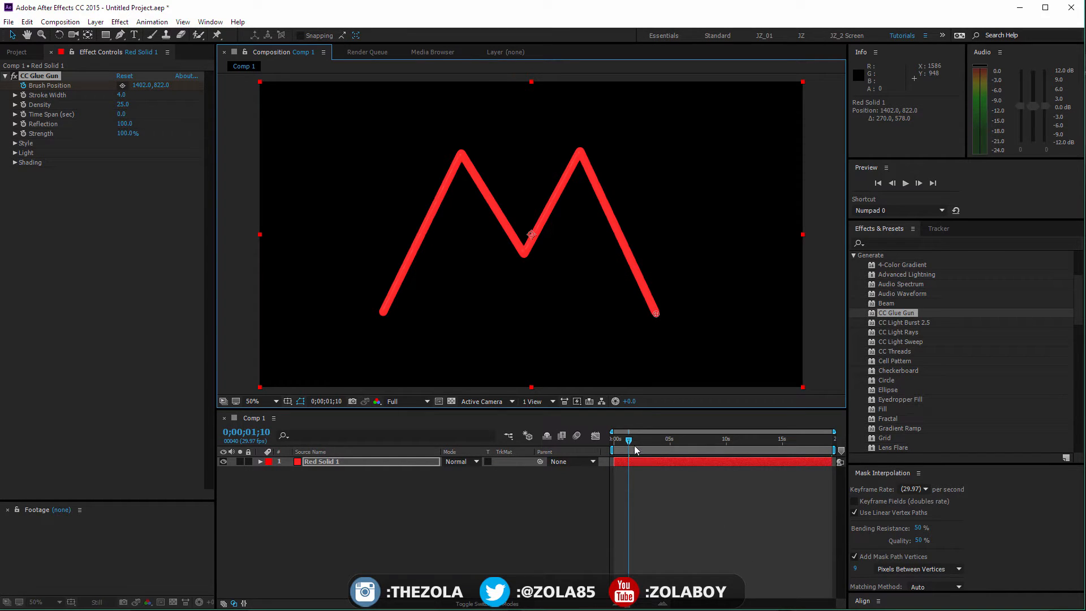
key("shift+Page_Down")
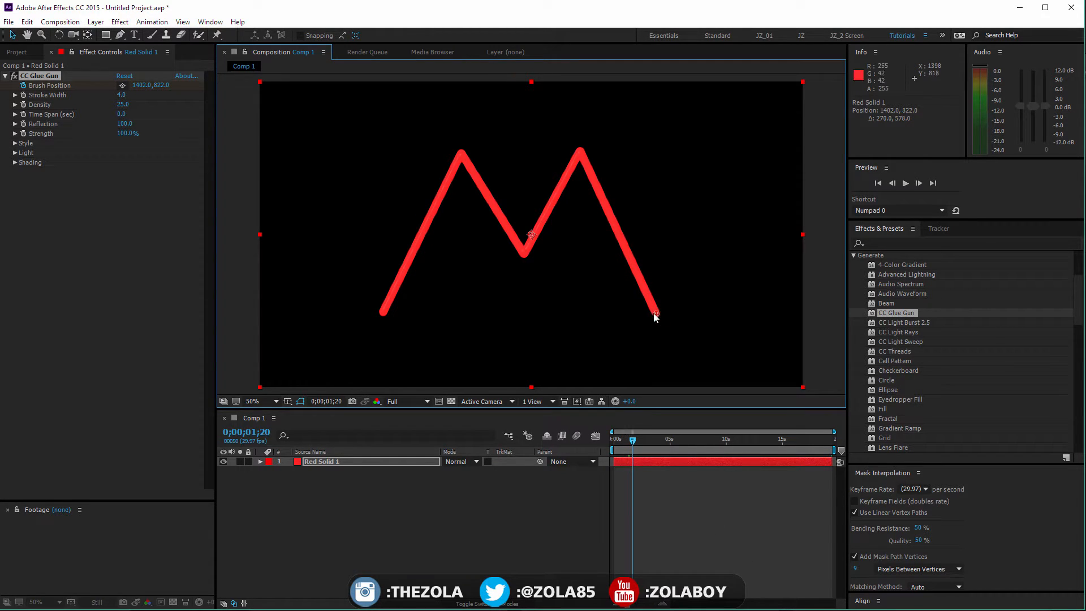
left_click_drag(643, 309, 378, 340)
left_click(606, 498)
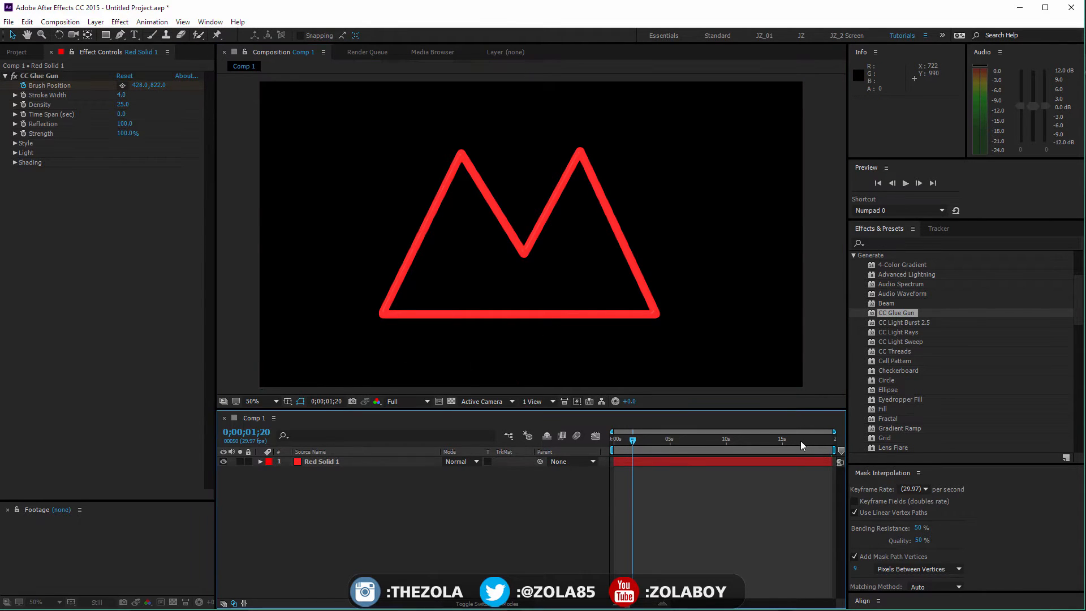
Reveal all Brush Position keyframes of the Red Solid 1 layer in an enlarged timeline.
key("=")
key("=")
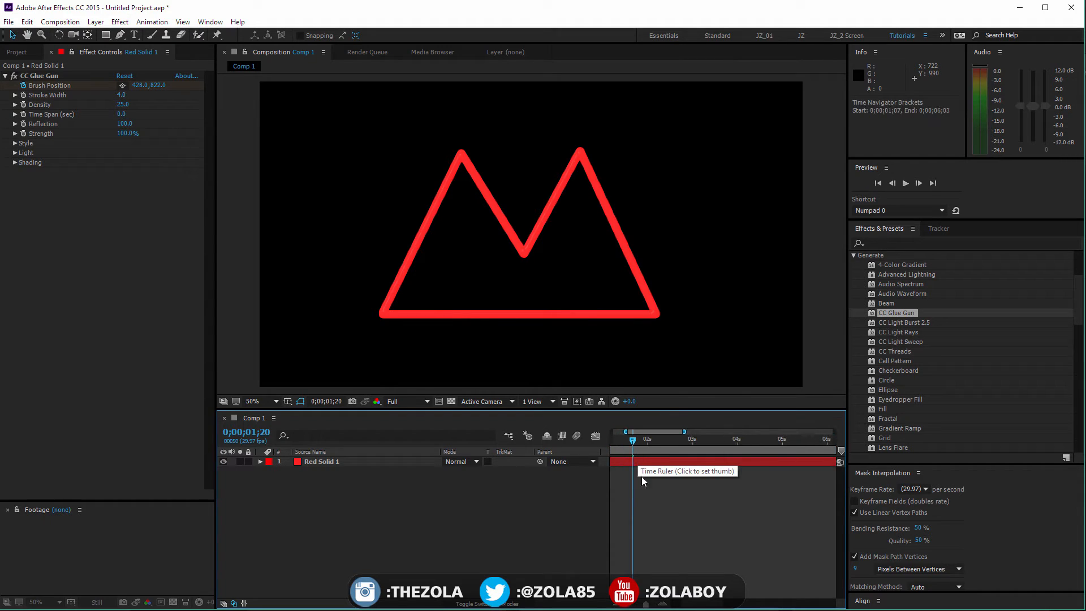
left_click(356, 462)
key("u")
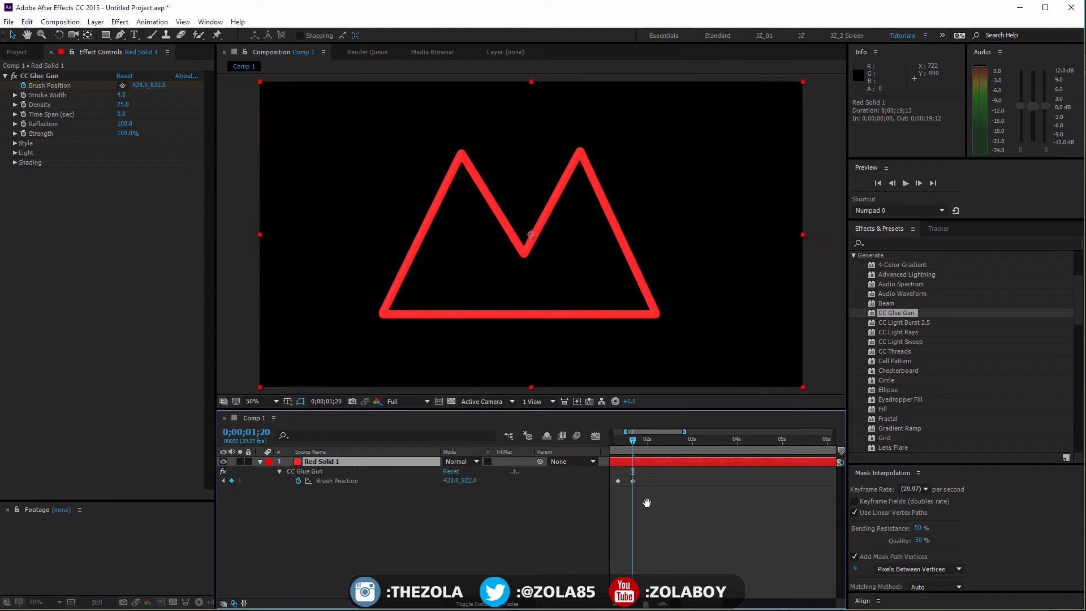
left_click_drag(647, 502, 703, 502)
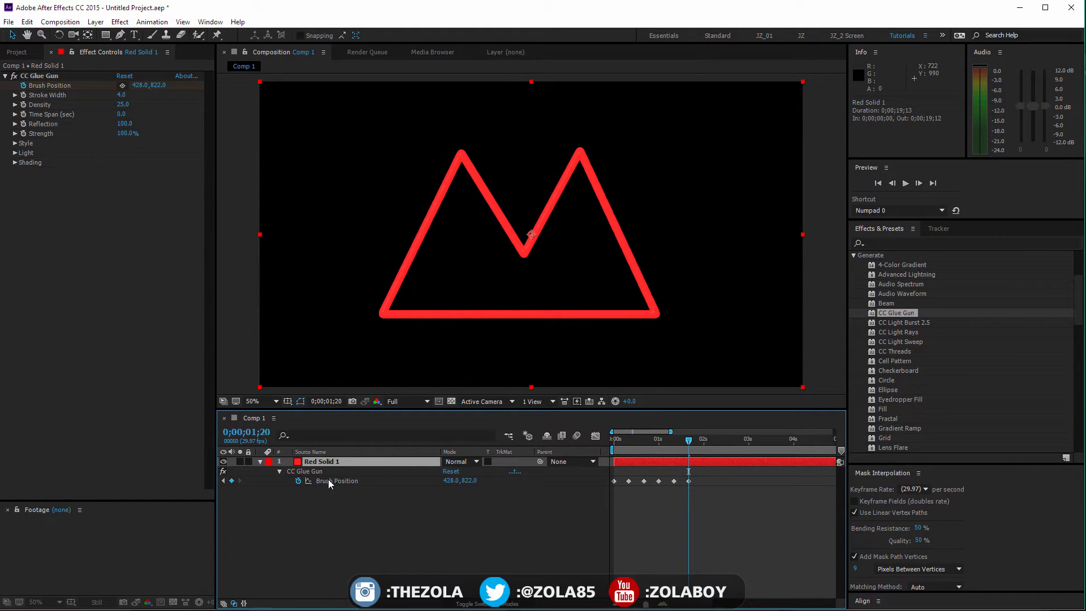
End the work area at 0;00;01;22, just past the last keyframe, and preview the stroke animation.
mouse_move(644, 447)
left_mouse_down()
mouse_move(625, 447)
mouse_move(690, 446)
left_mouse_up()
key("n")
key("space")
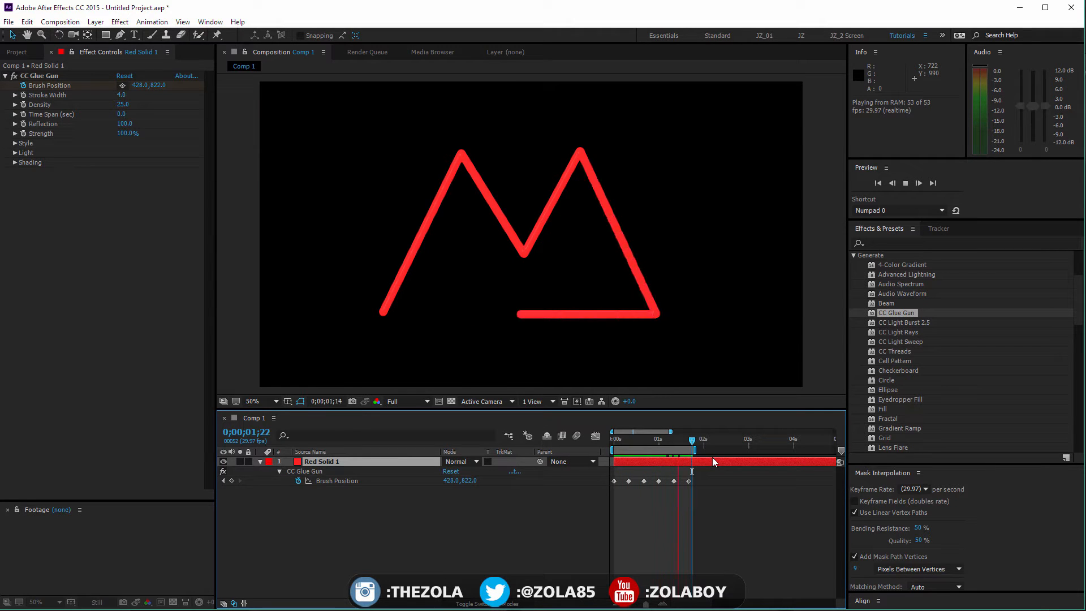
Expand the Glue Gun's Style and Light settings, raise Light Intensity to 690, and preview the animation.
left_click_drag(622, 439, 665, 440)
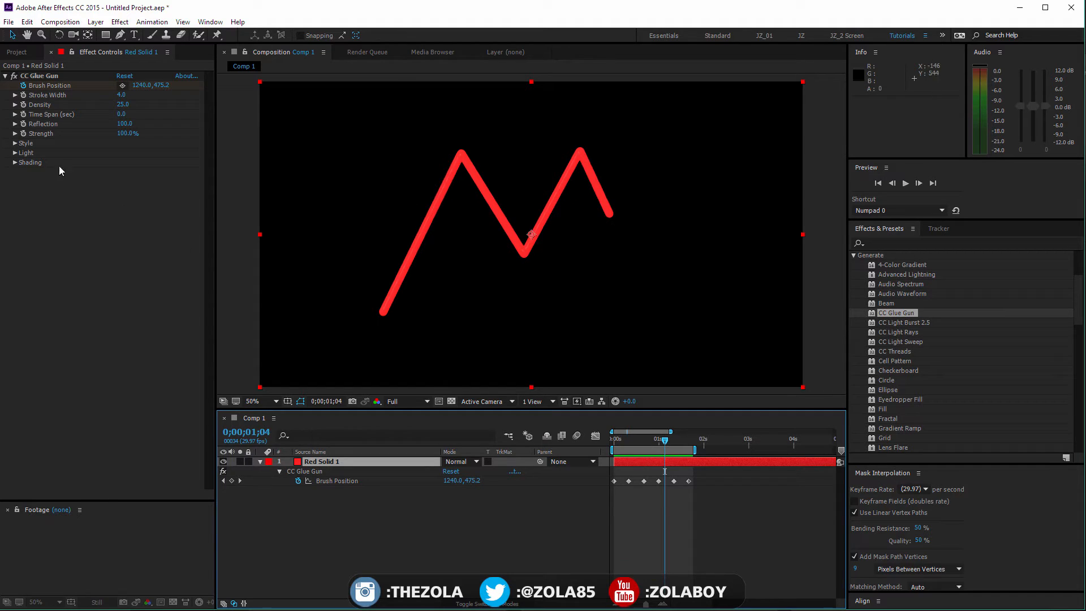
left_click(16, 144)
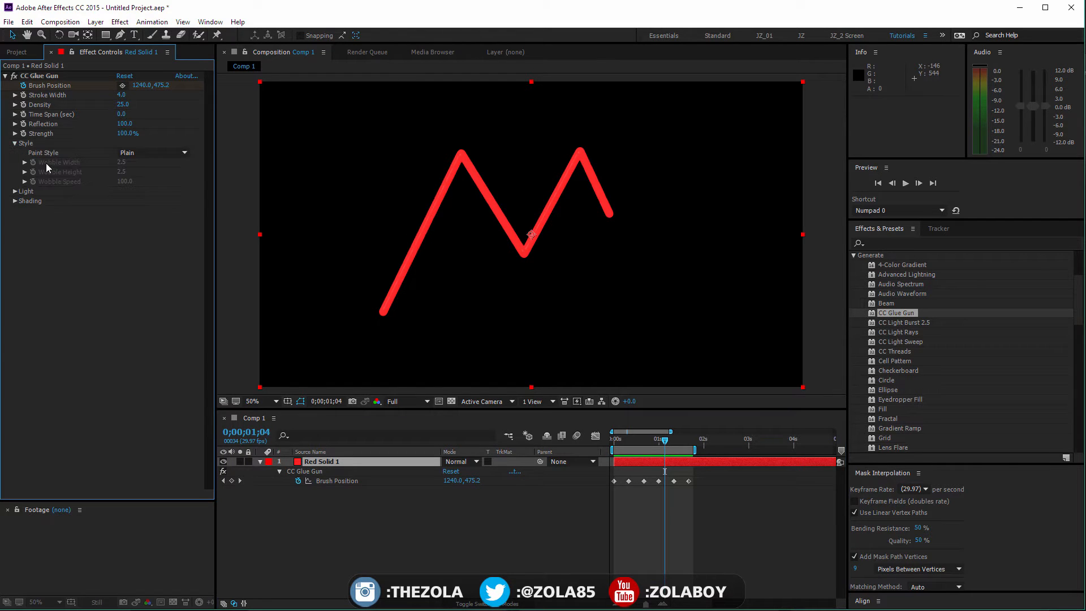
left_click(16, 192)
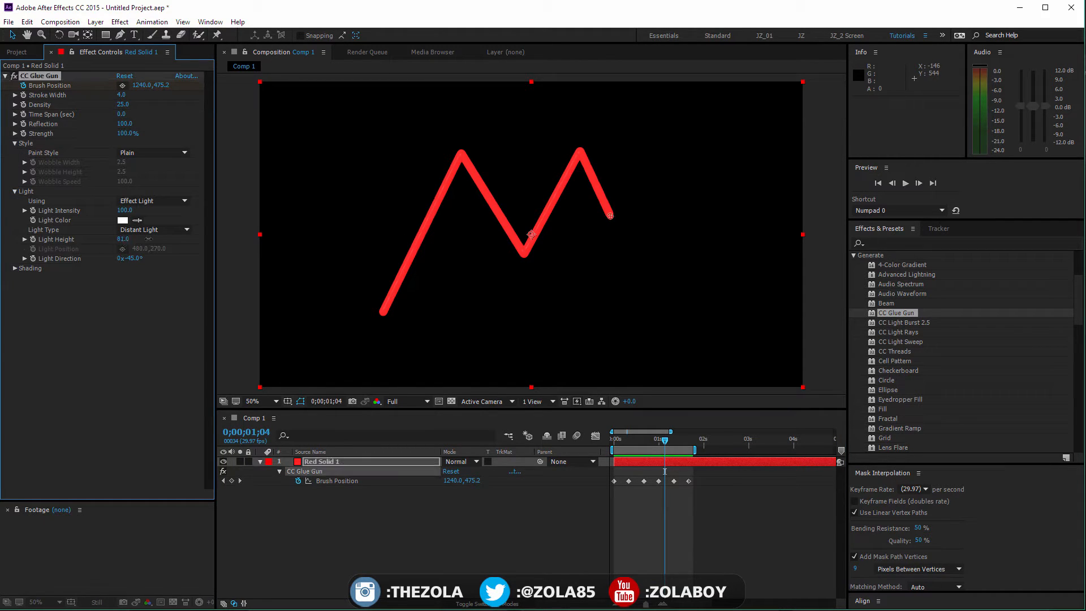
left_click_drag(148, 238, 116, 239)
key("ctrl+z")
left_click_drag(125, 211, 157, 211)
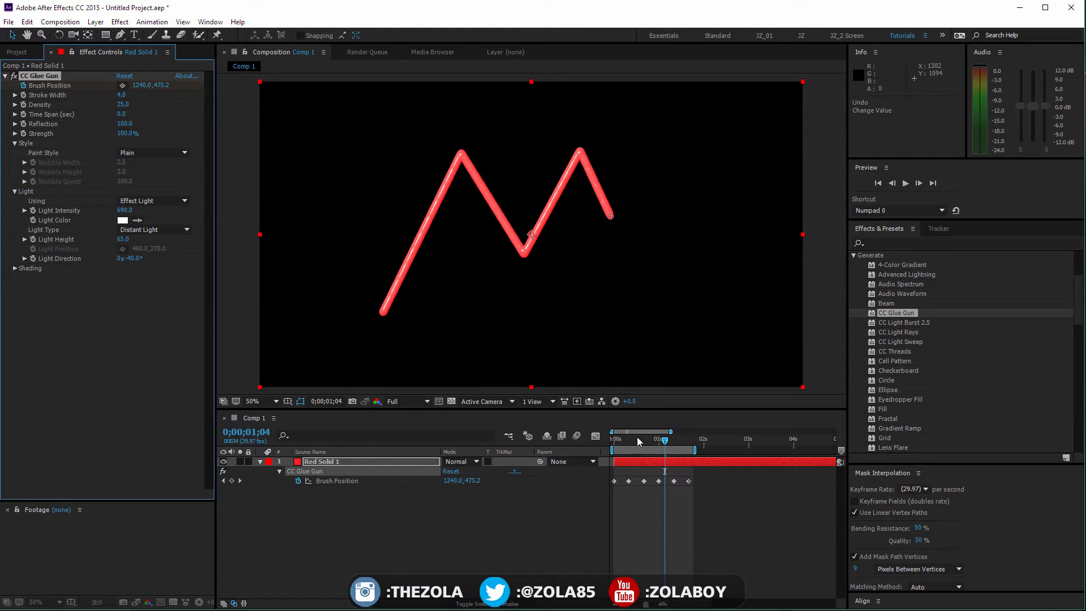
left_click_drag(637, 439, 696, 437)
key("space")
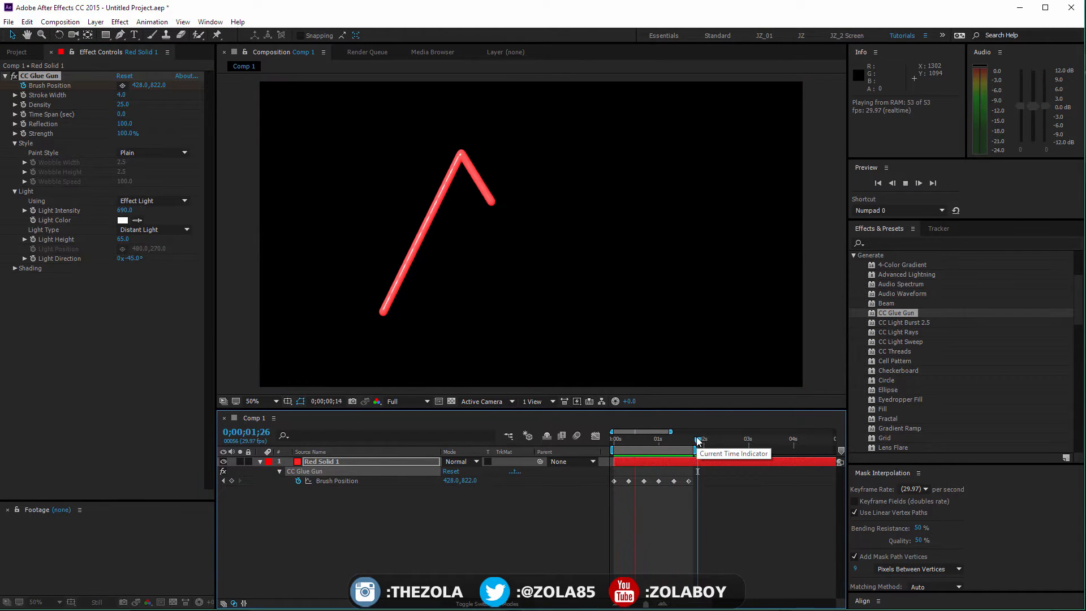
Try different Light Height values on the glue stroke and settle on 54.
left_click(135, 241)
left_click_drag(135, 239, 148, 239)
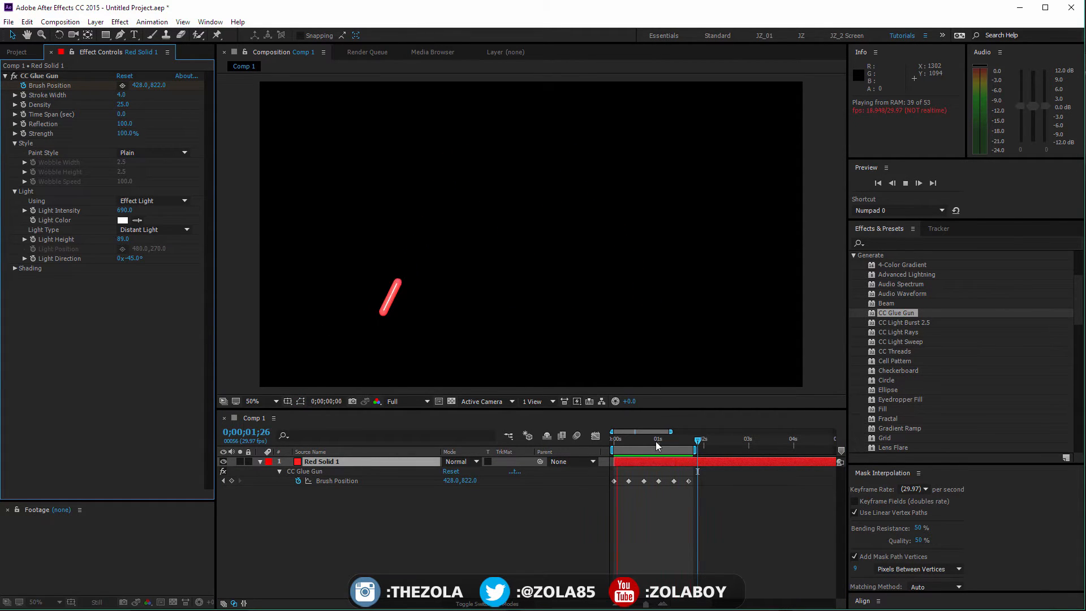
key("space")
left_click_drag(618, 442, 694, 441)
mouse_move(123, 239)
left_mouse_down()
mouse_move(156, 244)
mouse_move(127, 241)
mouse_move(141, 264)
mouse_move(213, 241)
mouse_move(291, 242)
mouse_move(226, 255)
mouse_move(218, 245)
left_mouse_up()
key("ctrl+z")
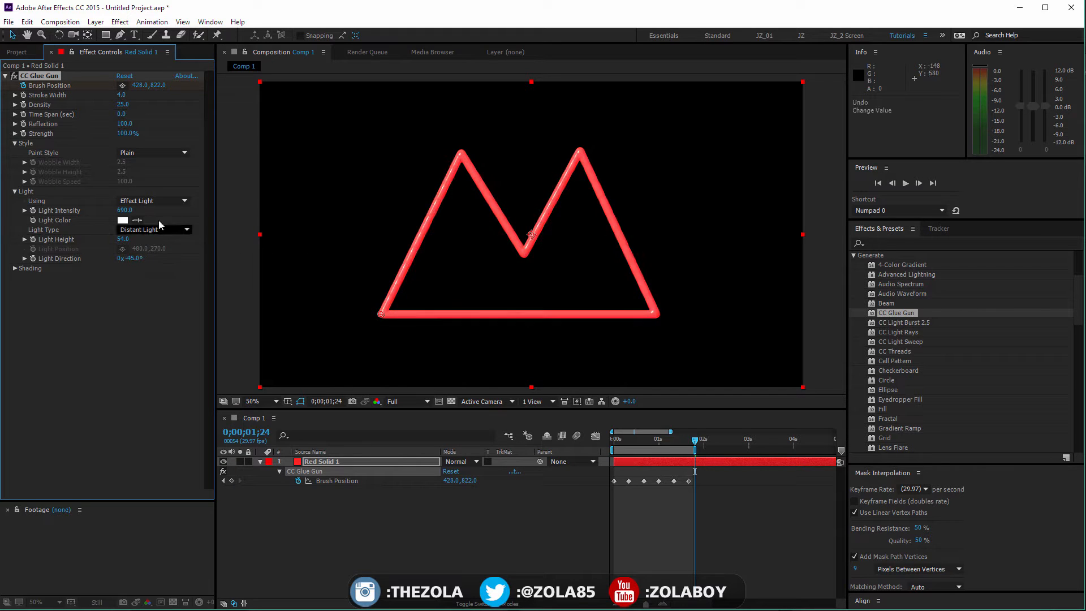
Change the Paint Style to Wobbly and preview the animated stroke.
left_click(152, 153)
left_click(149, 162)
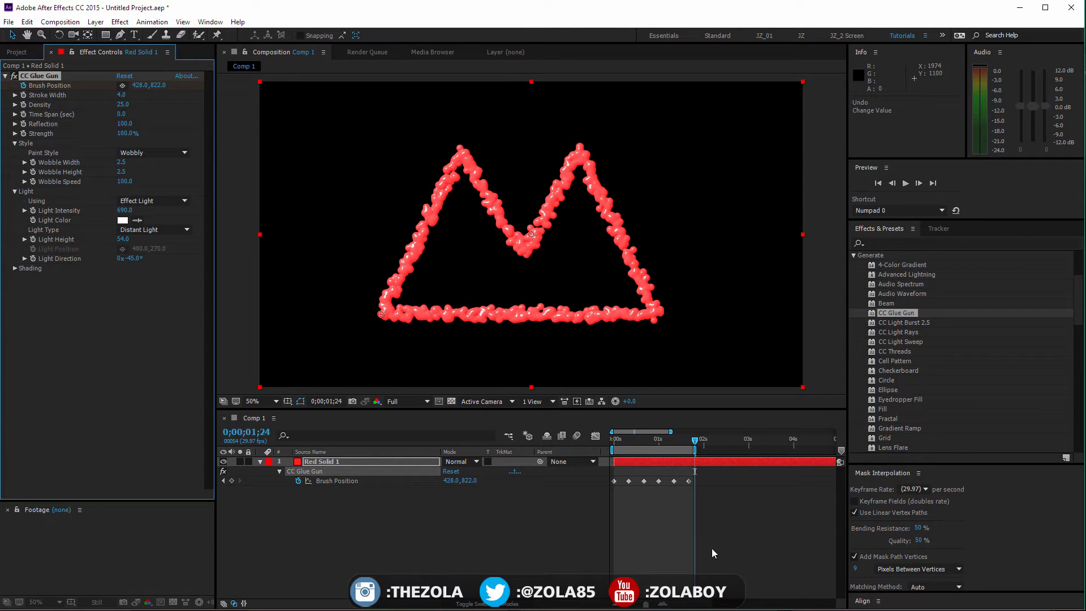
left_click(639, 440)
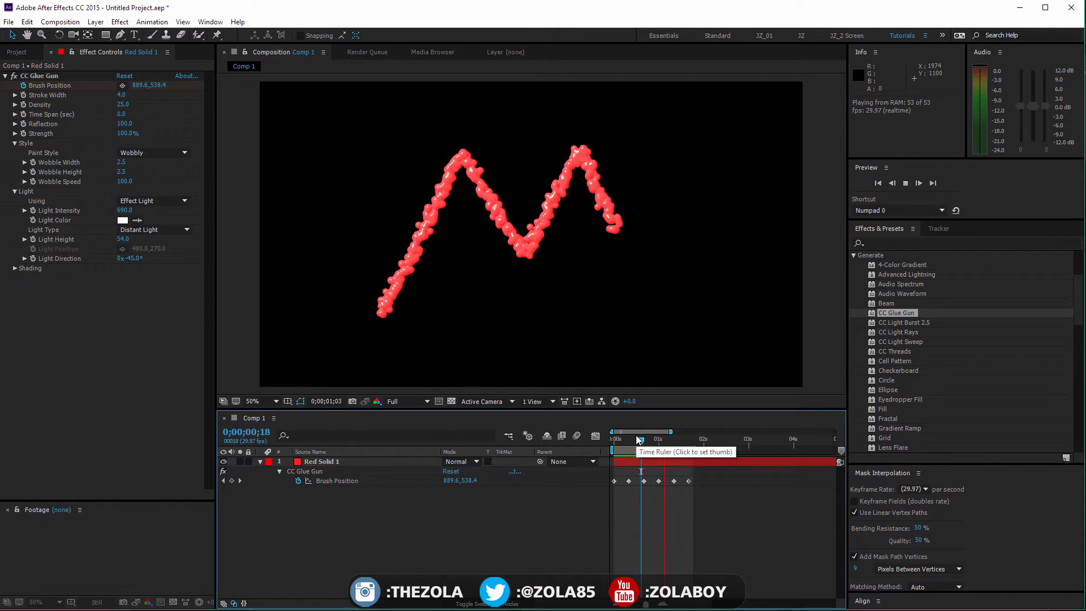
Set the Wobble Height to 17.3 and the Wobble Speed to 9.
mouse_move(119, 176)
left_mouse_down()
mouse_move(217, 177)
mouse_move(145, 178)
mouse_move(153, 184)
left_mouse_up()
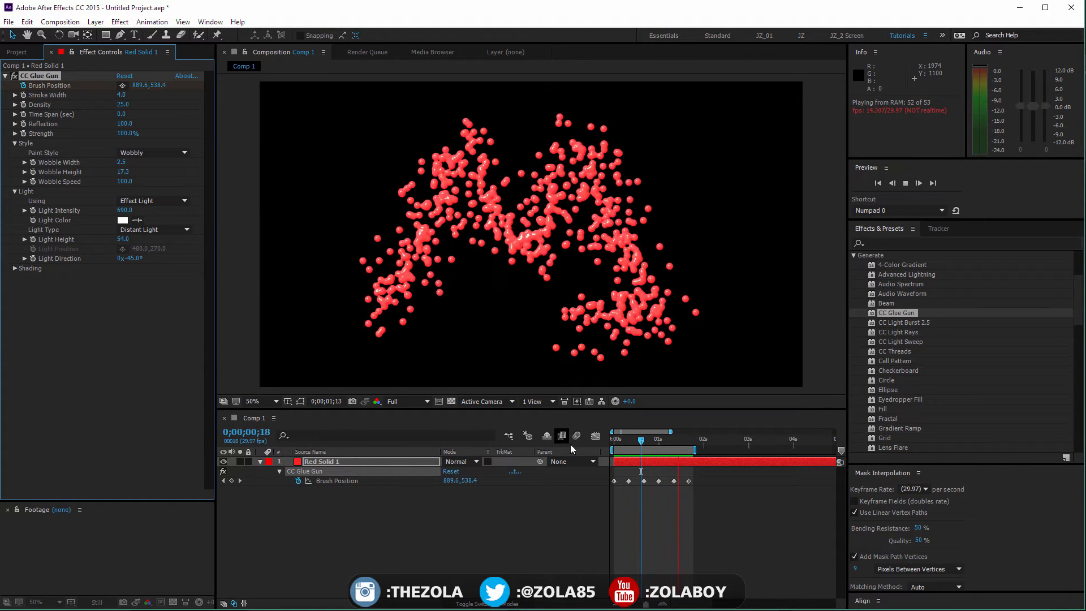
left_click_drag(123, 181, 113, 191)
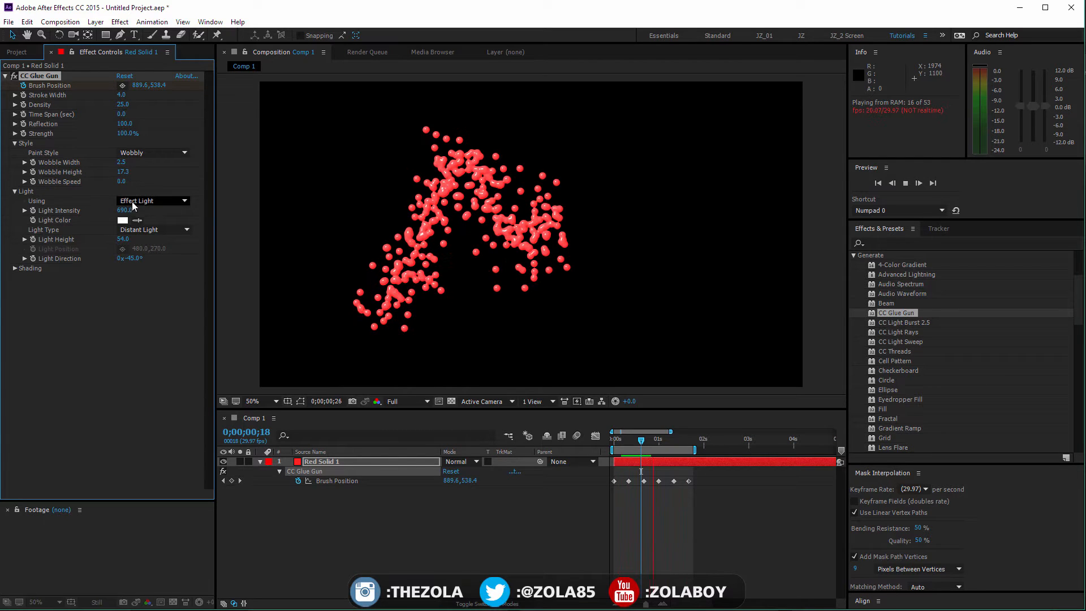
left_click_drag(119, 181, 124, 182)
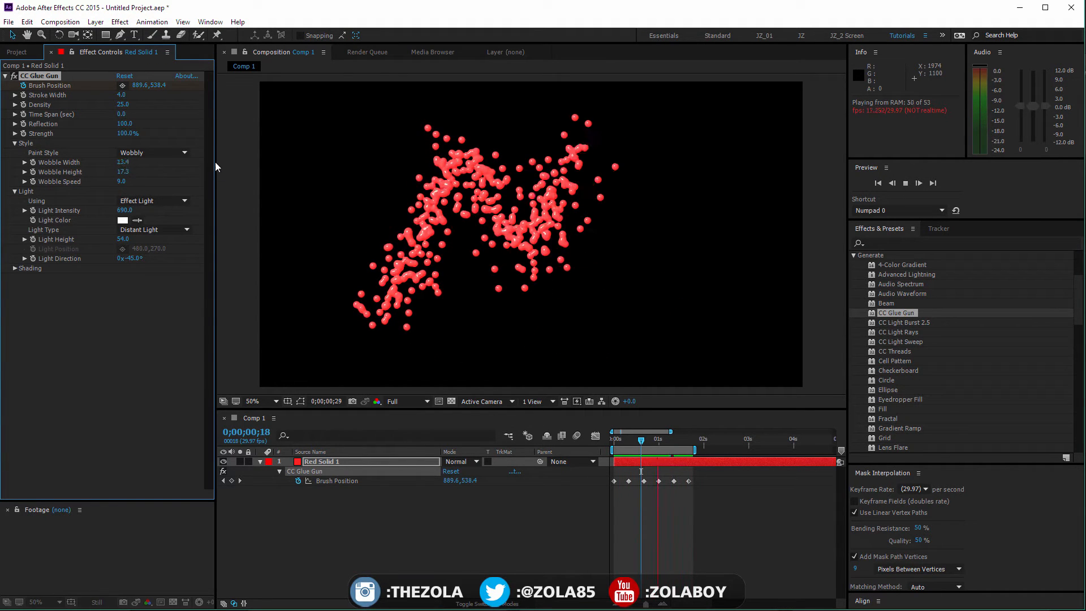
Vary the Wobble Width up and down, settling on 42.4 for the scattered blobs.
left_click_drag(215, 161, 287, 206)
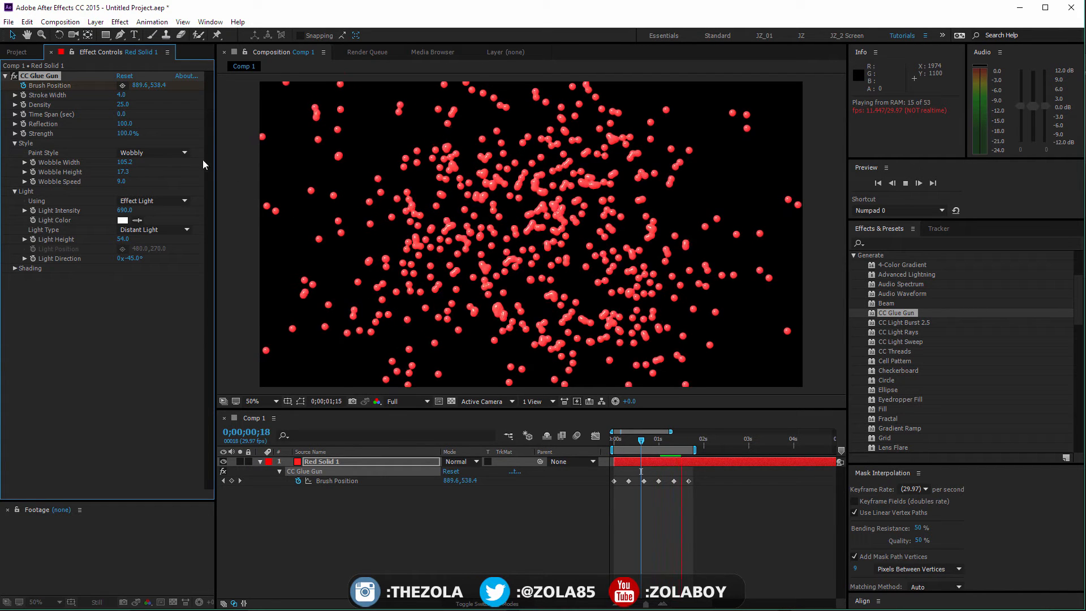
left_click_drag(204, 164, 138, 164)
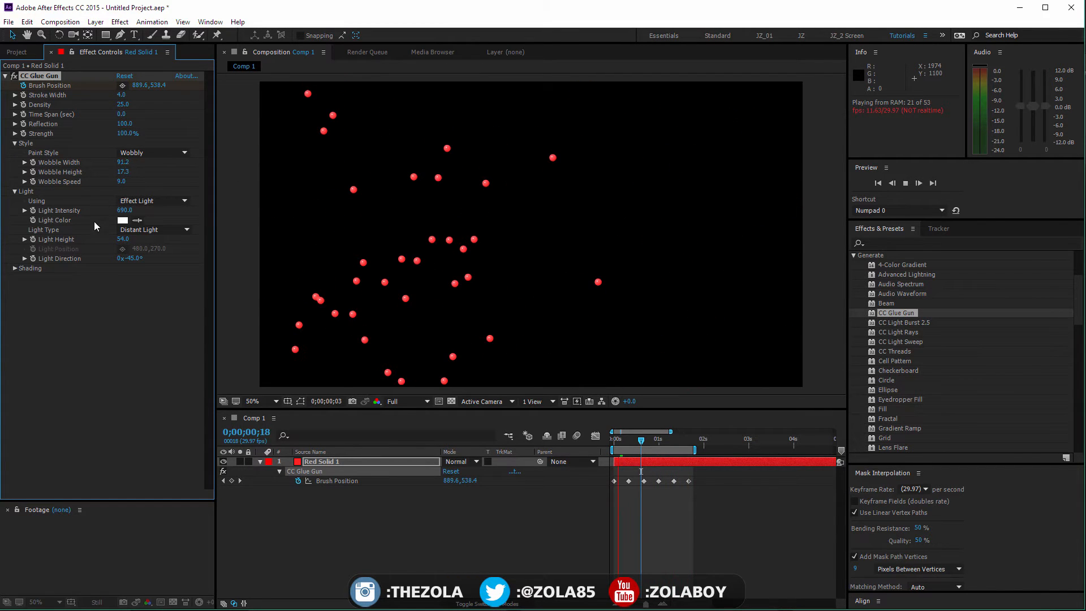
left_click_drag(22, 405, 19, 405)
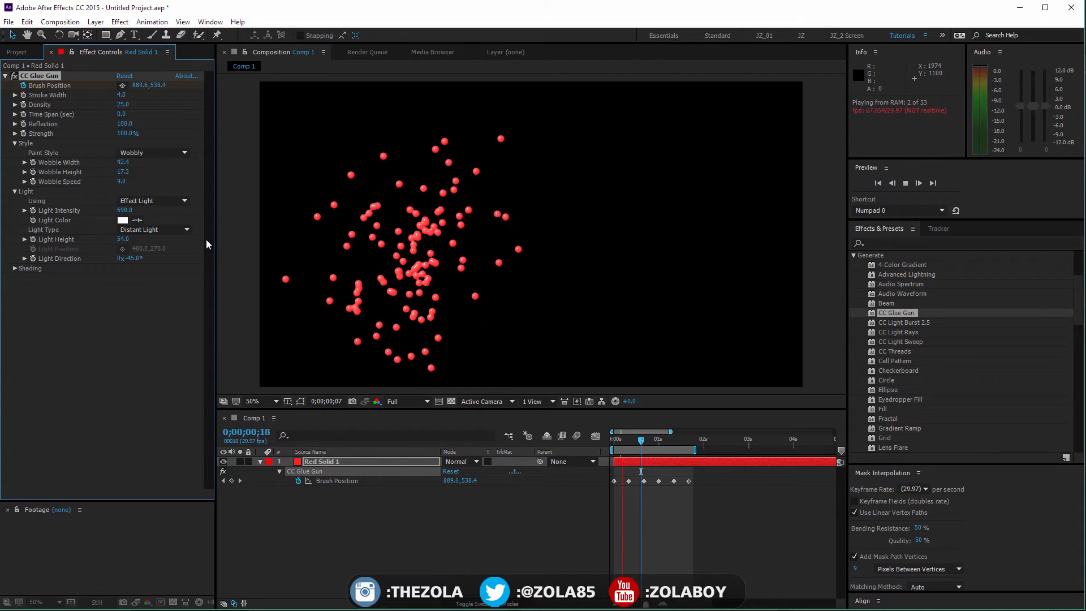
Expand the Shading settings, set Ambient to 139, and move the current time to 0;00;01;04.
left_click(15, 268)
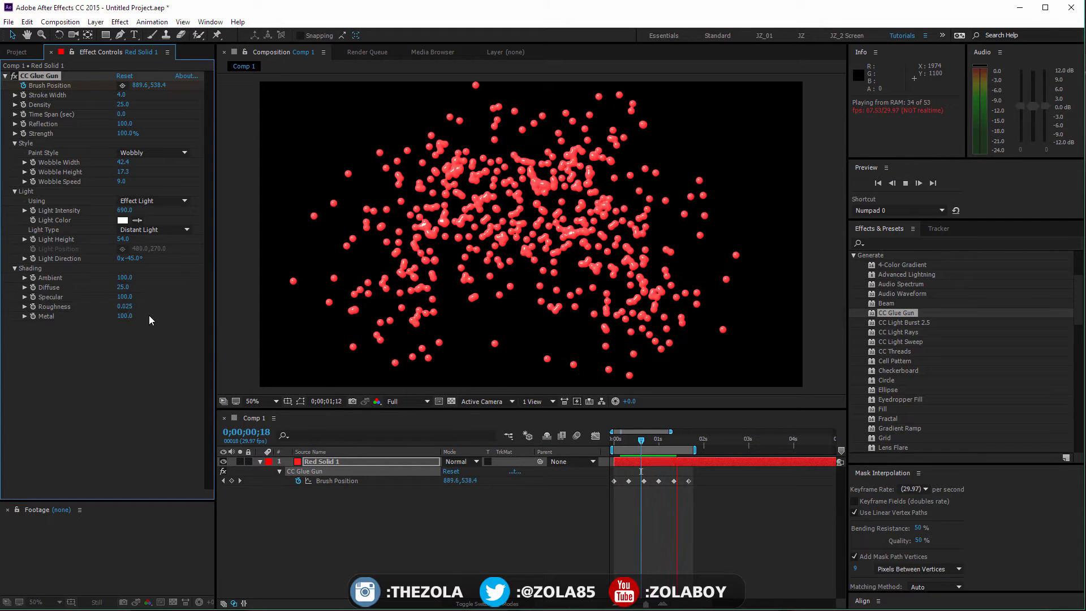
left_click_drag(153, 281, 167, 280)
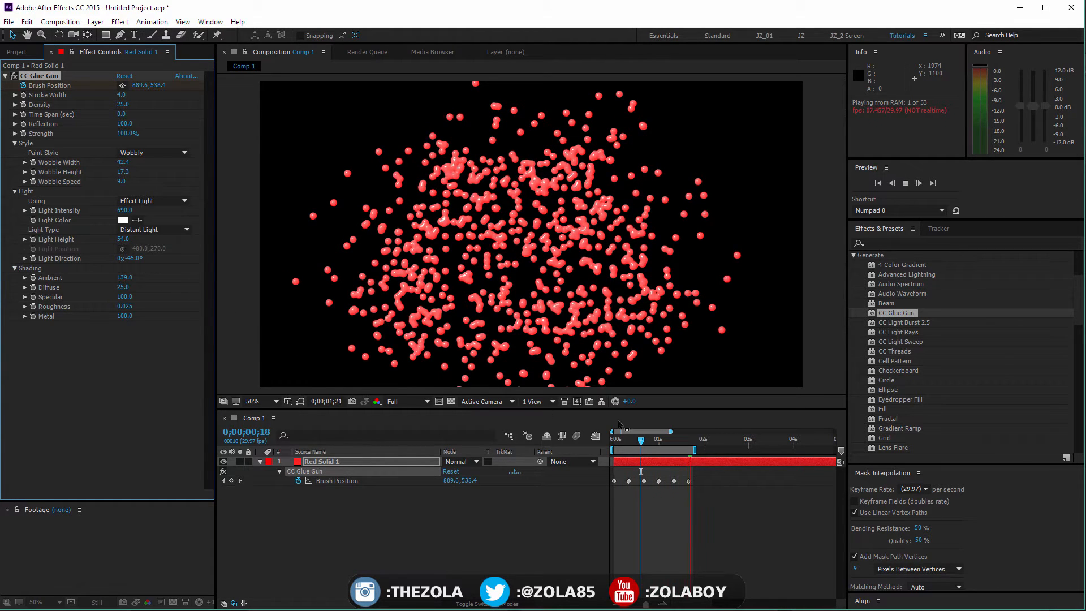
left_click_drag(640, 440, 665, 440)
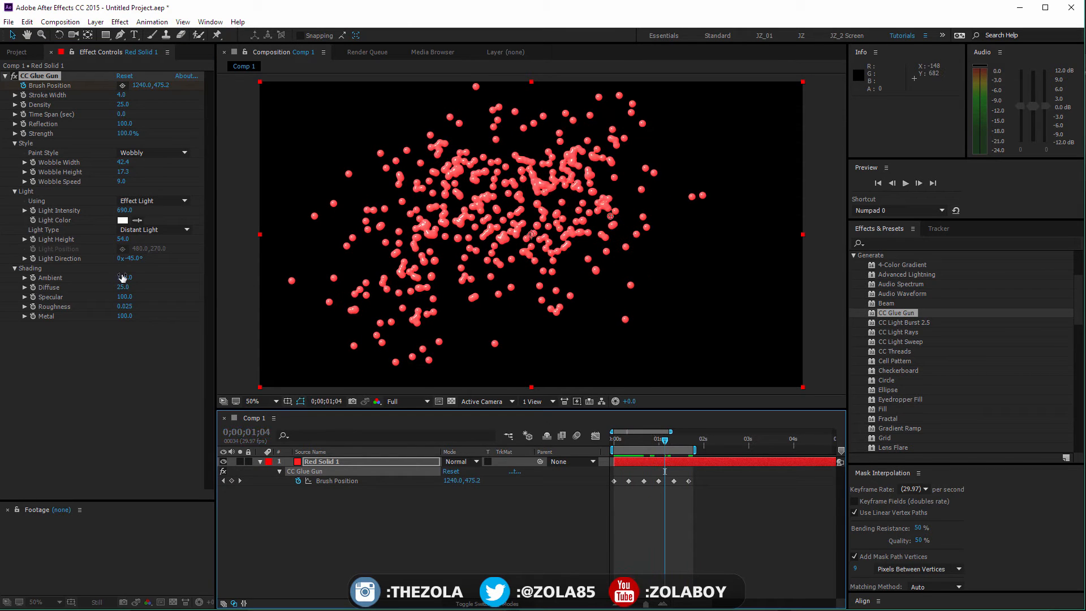
Set Ambient to 170, Diffuse to 39, Specular to 60, Roughness to 0.079 and Metal to 23, and preview at 0;00;01;01.
left_click_drag(122, 277, 115, 301)
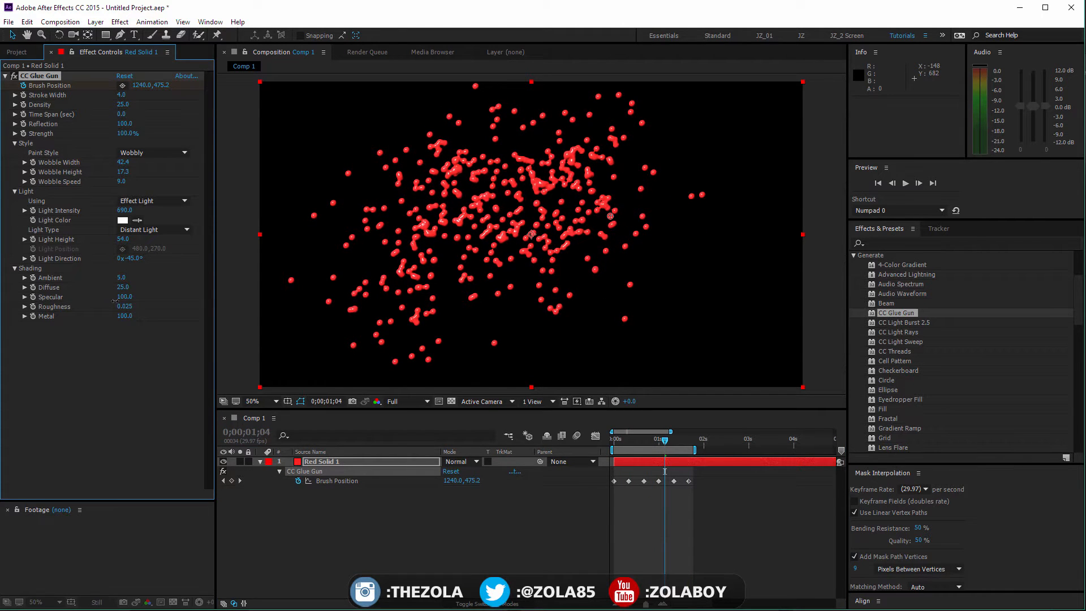
left_click_drag(54, 366, 140, 291)
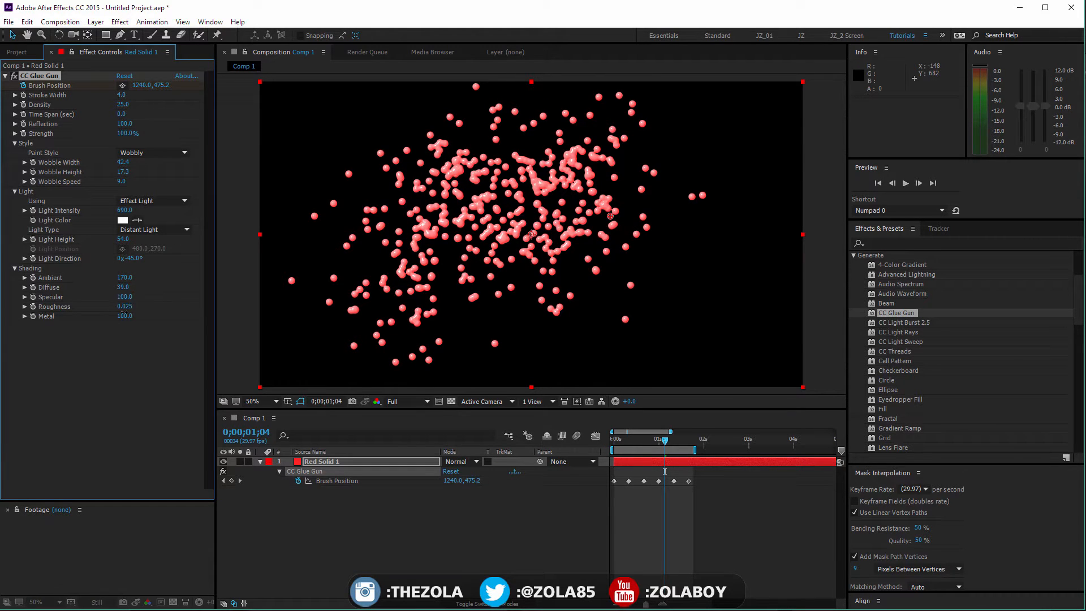
left_click_drag(143, 306, 130, 323)
left_click_drag(201, 296, 175, 255)
mouse_move(632, 444)
left_mouse_down()
mouse_move(618, 445)
mouse_move(660, 445)
left_mouse_up()
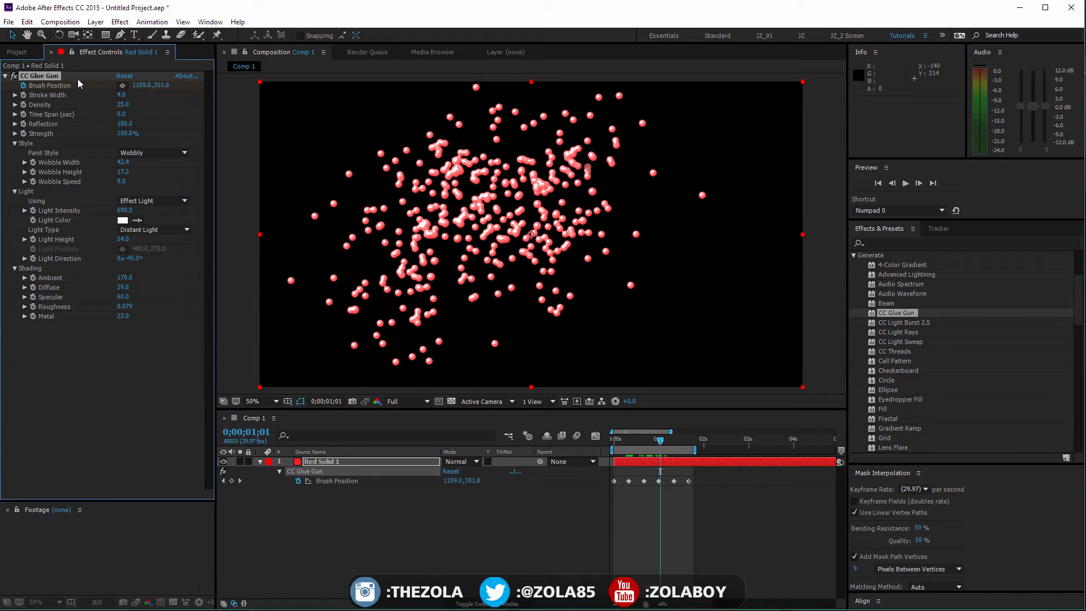
Remove CC Glue Gun from the red solid, and place skul.jpg above it, shifted so the skull's face fills the frame.
key("Delete")
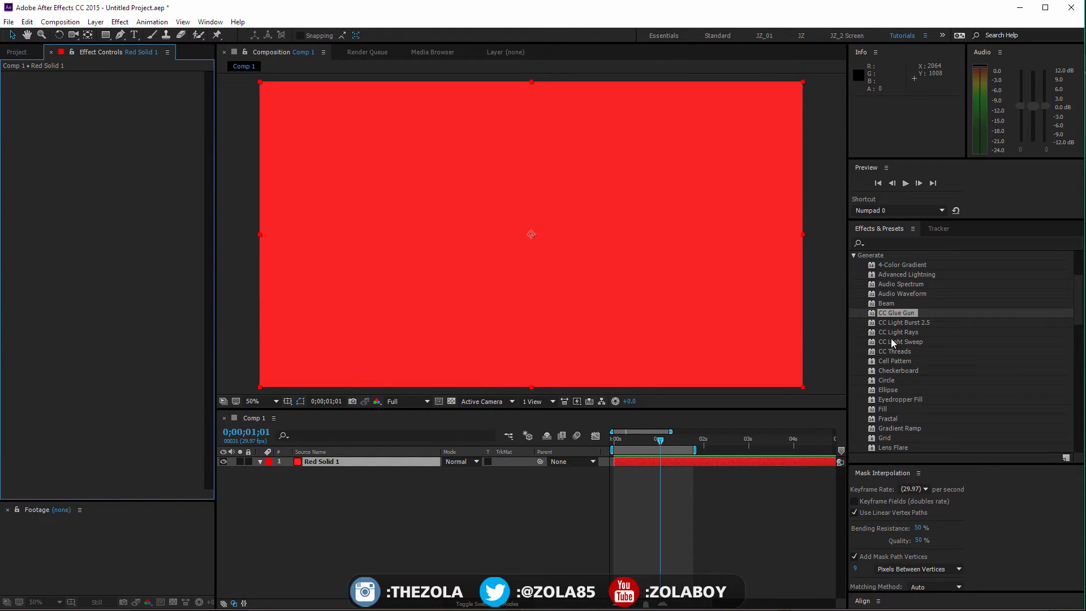
left_click(17, 52)
left_click_drag(44, 166, 362, 461)
left_click_drag(626, 245, 569, 293)
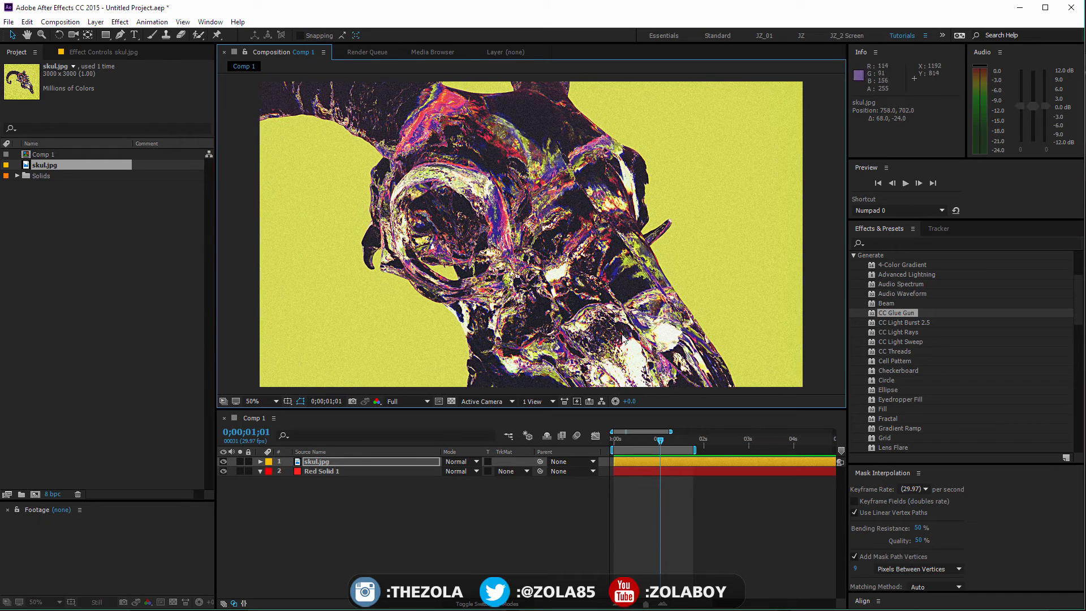
Apply CC Light Burst 2.5 to the skul.jpg layer and move its Center into the eye socket at 1384, 1304.
left_click(893, 321)
double_click(894, 321)
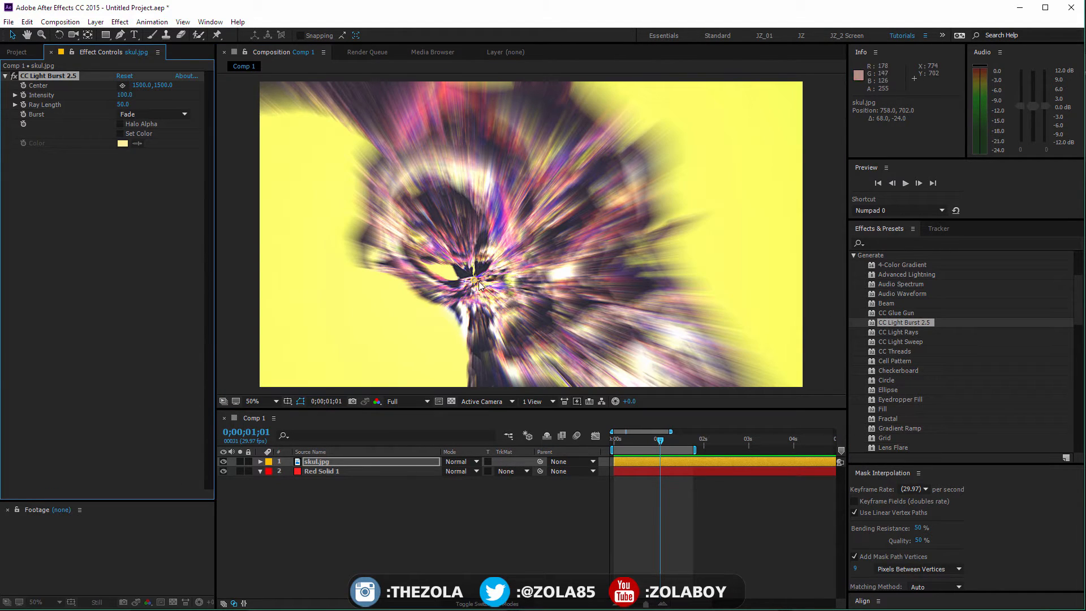
left_click_drag(474, 280, 443, 225)
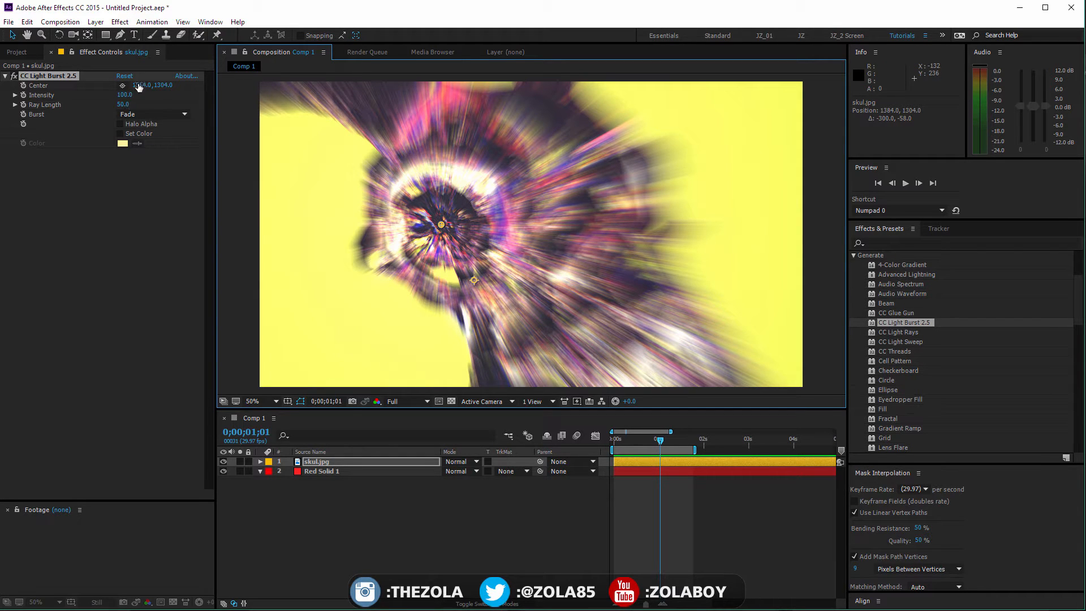
Set the light burst's Intensity to 80, Burst type to Center and Ray Length to 10.
mouse_move(124, 95)
left_mouse_down()
mouse_move(107, 101)
mouse_move(153, 97)
mouse_move(104, 101)
left_mouse_up()
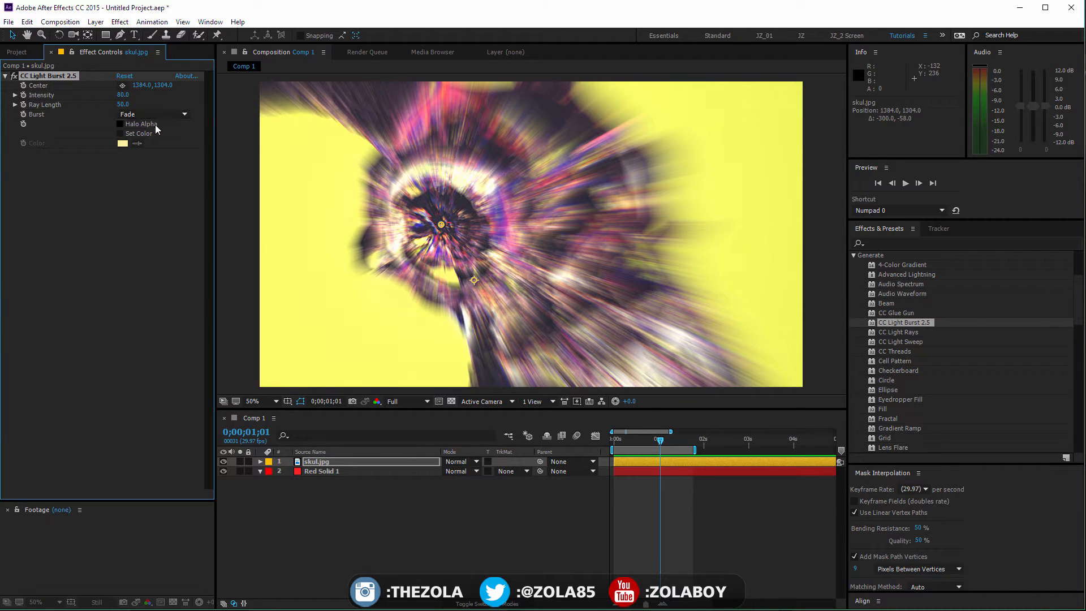
left_click(141, 114)
left_click(170, 153)
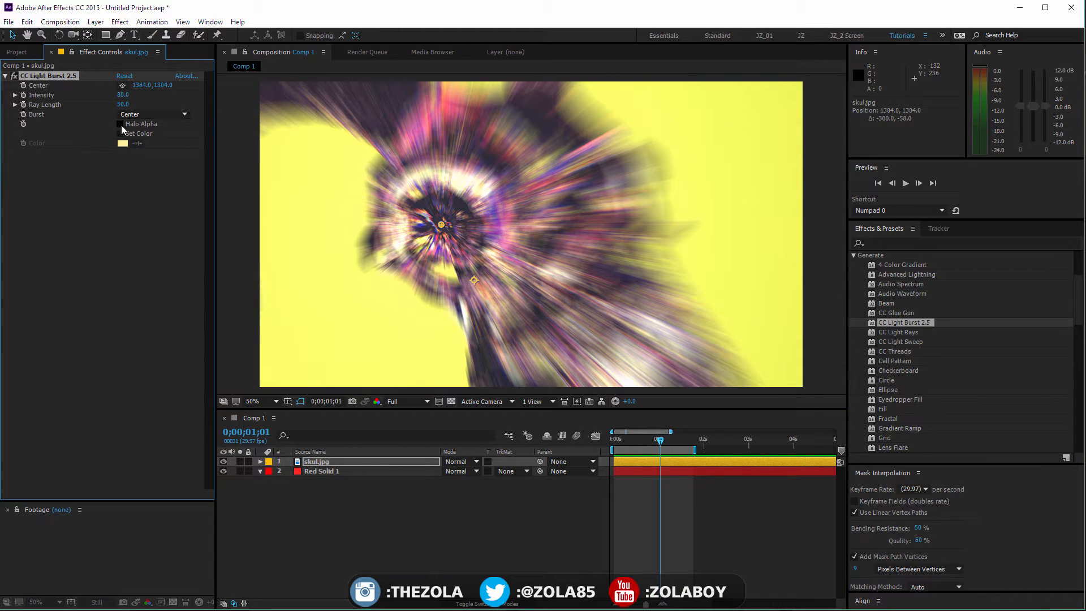
left_click_drag(134, 104, 181, 127)
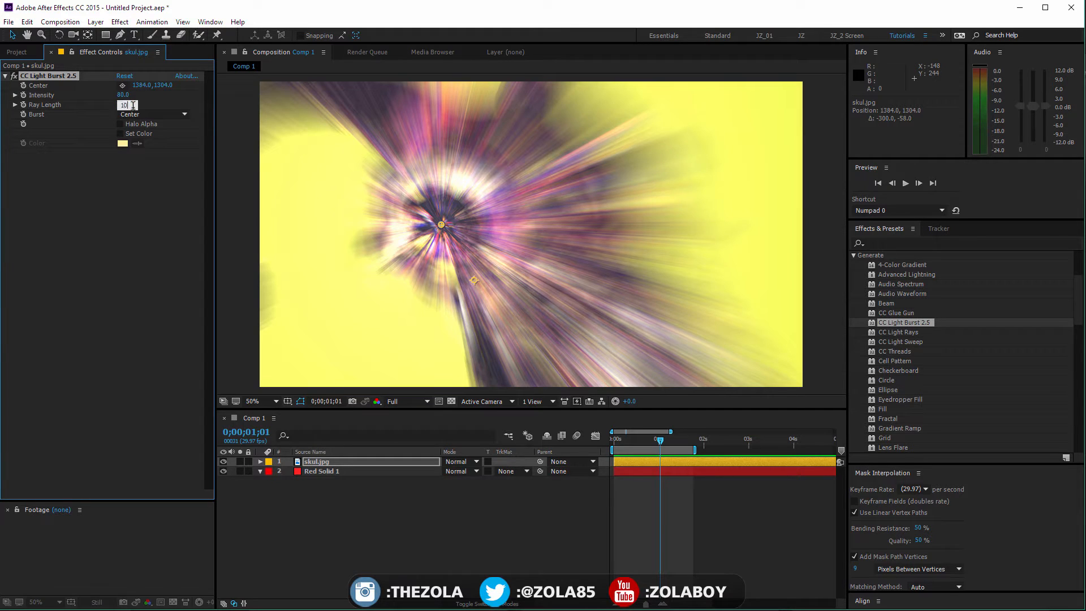
key("Return")
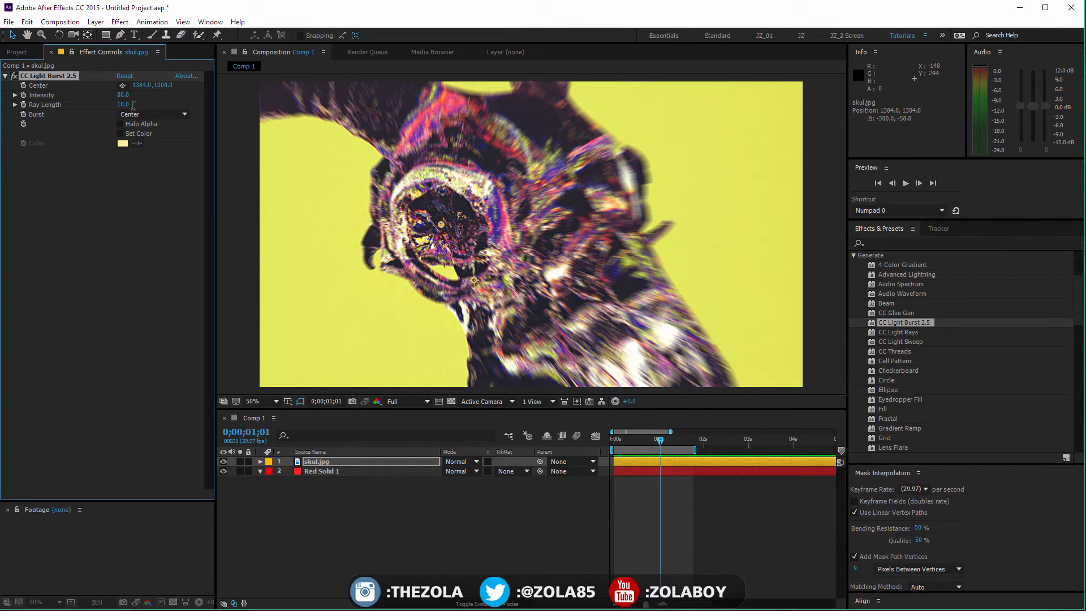
Move the light burst's Center to 1582, 1366 and set its Intensity to 60.
left_click_drag(442, 224, 498, 247)
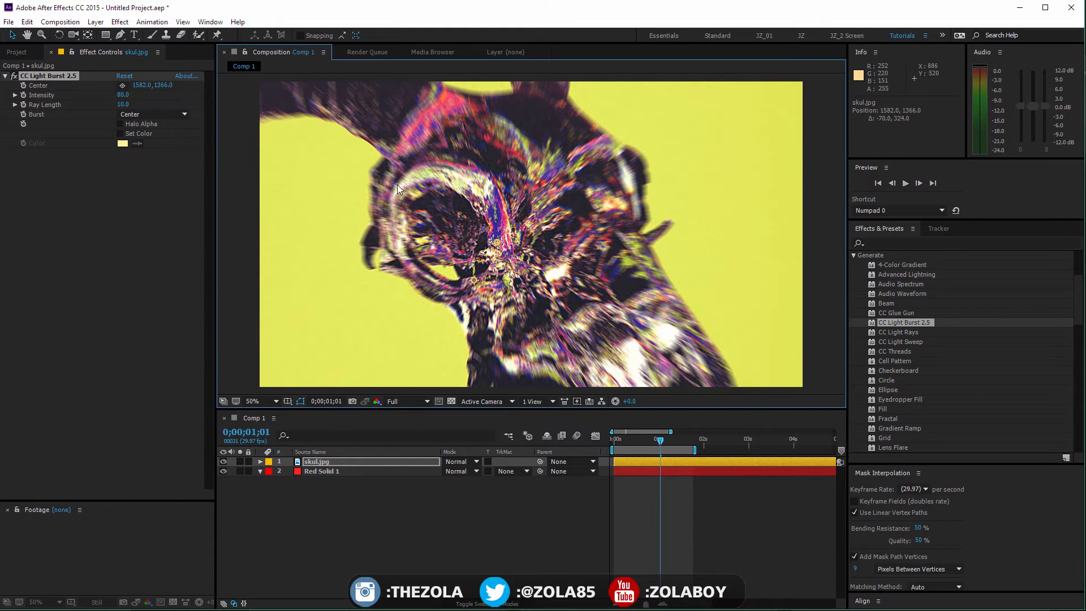
left_click_drag(123, 94, 113, 95)
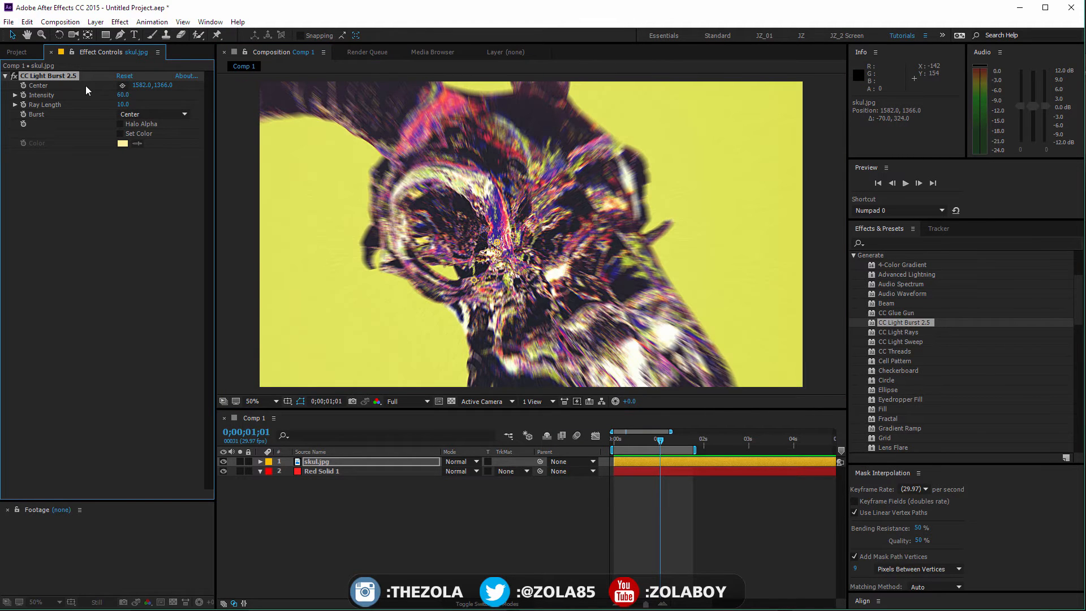
Replace CC Light Burst 2.5 with CC Light Rays on skul.jpg and move the rays' Center to 1720, 750.
key("Delete")
left_click_drag(917, 334, 415, 461)
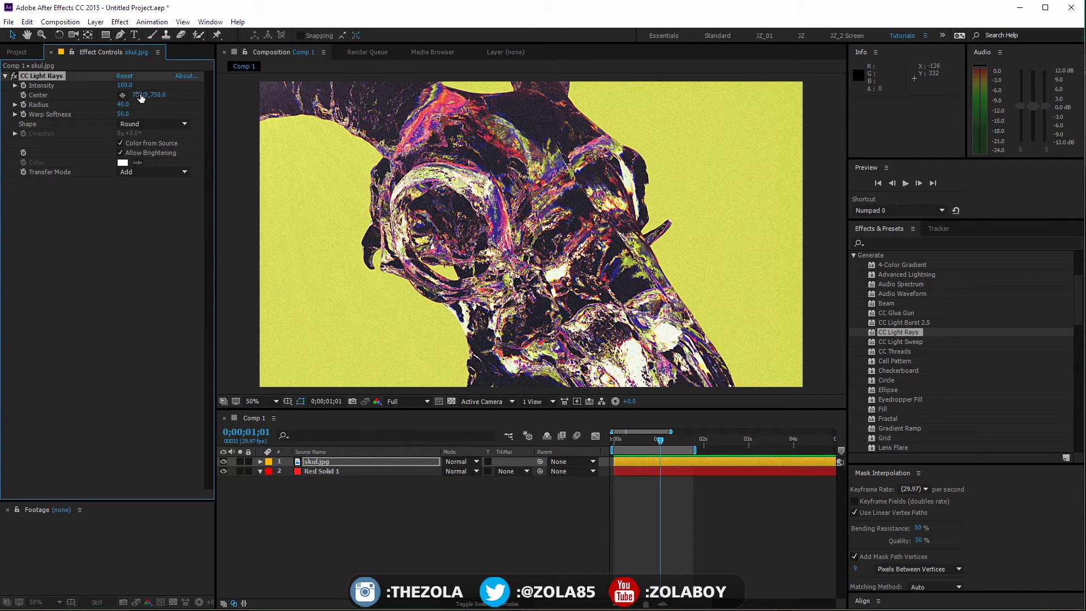
left_click_drag(141, 98, 196, 95)
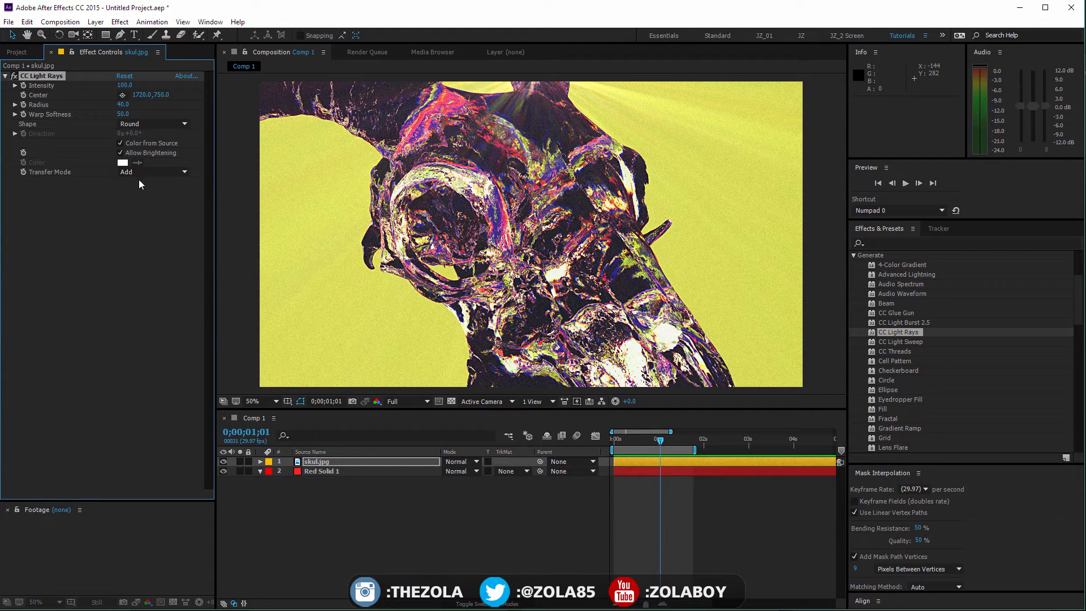
Set the light rays' Shape to Square, Radius to 30 and Direction to 190°, and shift their Center horizontally.
left_click(134, 120)
left_click(151, 148)
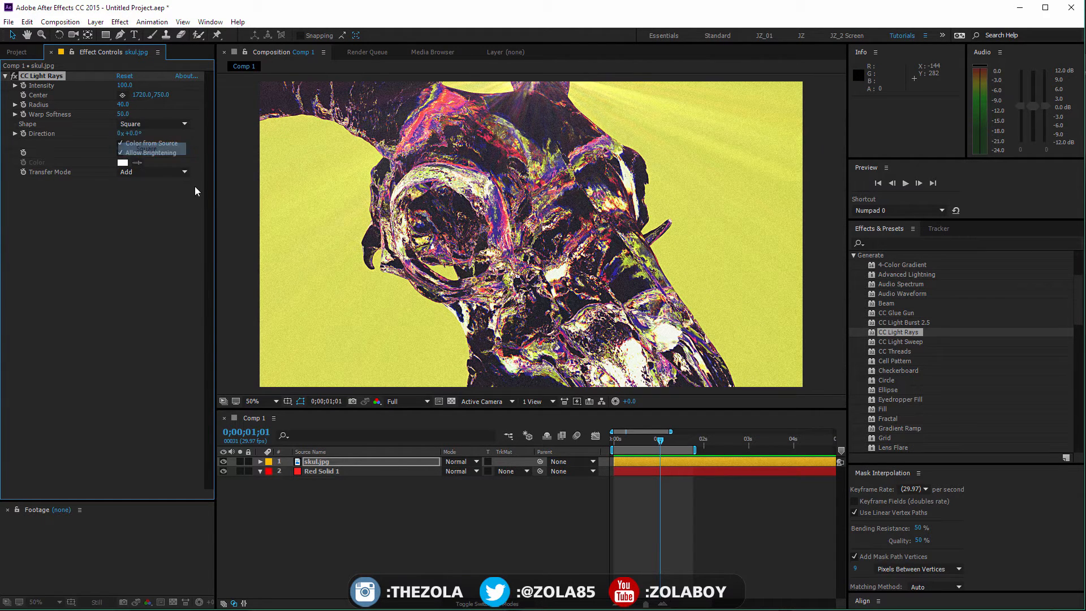
left_click_drag(123, 104, 863, 476)
left_click_drag(136, 133, 125, 95)
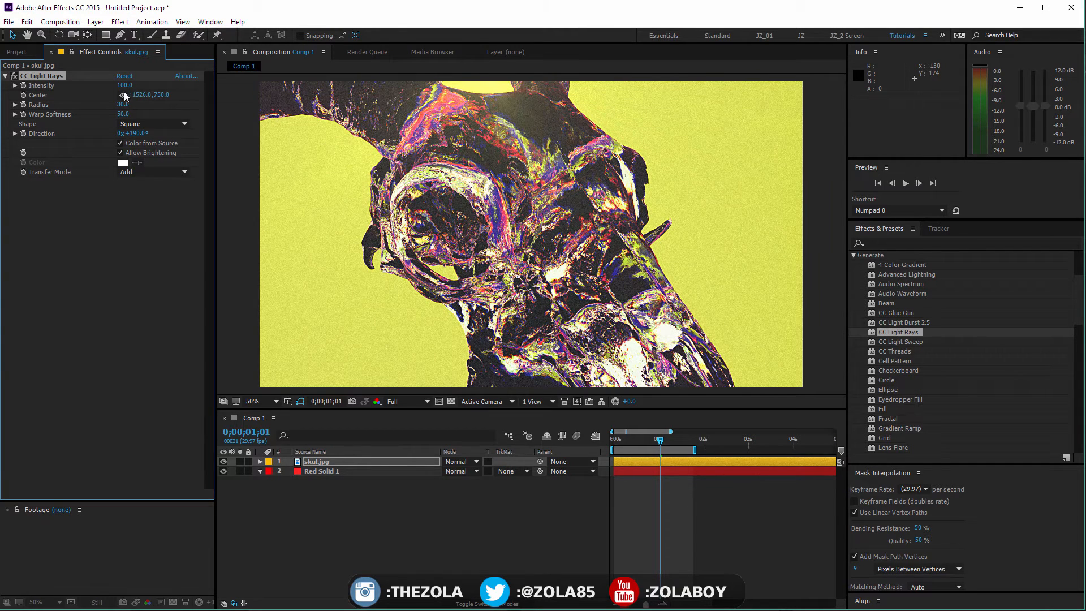
Remove CC Light Rays and delete the skul.jpg layer from the composition.
left_click_drag(63, 76, 120, 113)
key("Delete")
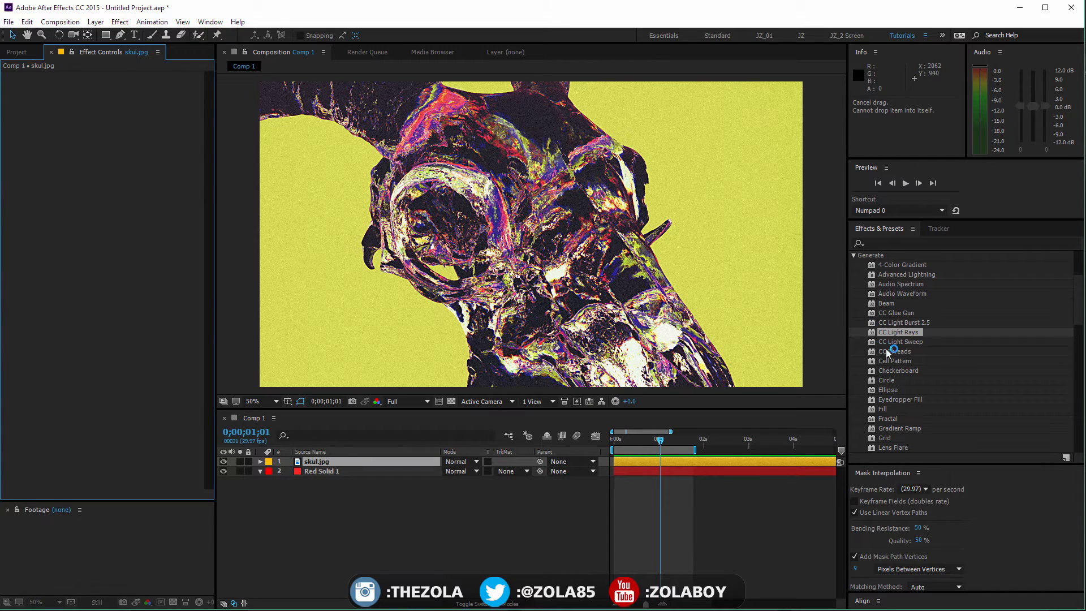
left_click(404, 461)
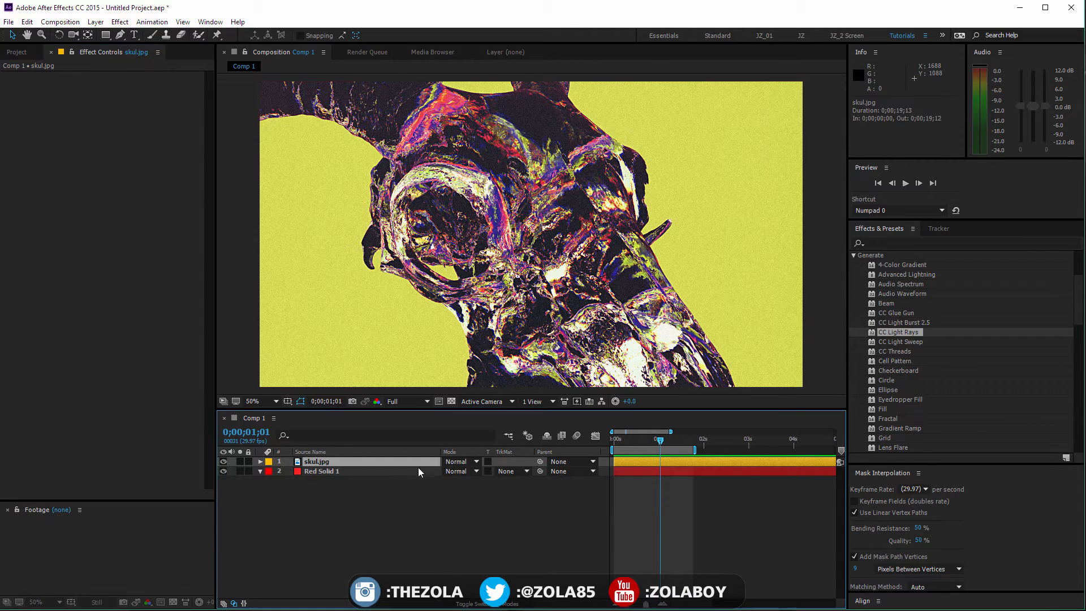
key("Delete")
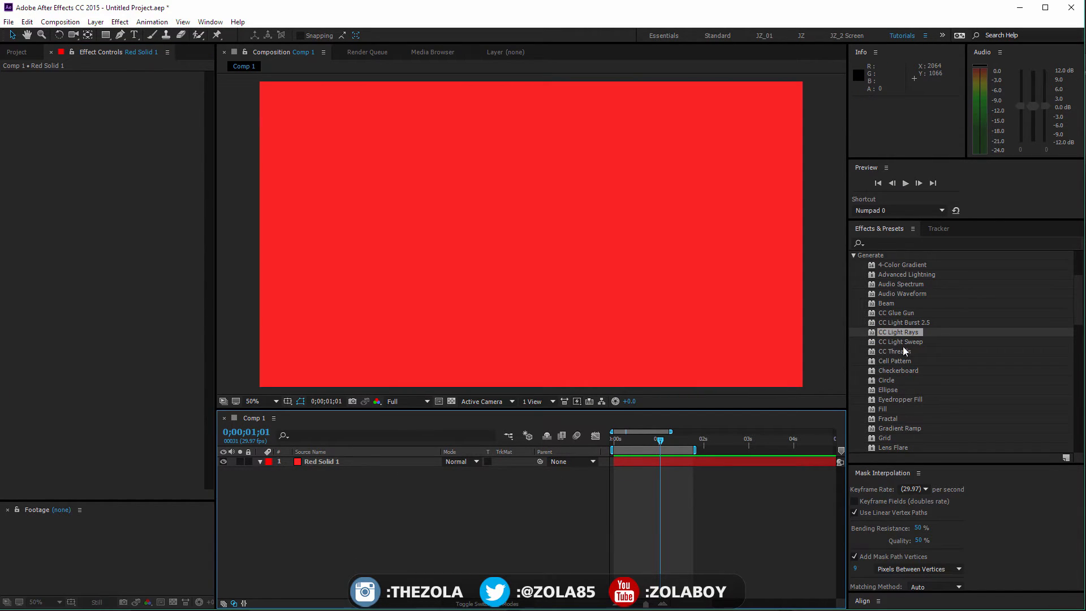
Apply CC Threads to the red solid with Width 17, Height 23, Overlaps 44 and Direction 194°.
left_click_drag(903, 351, 406, 460)
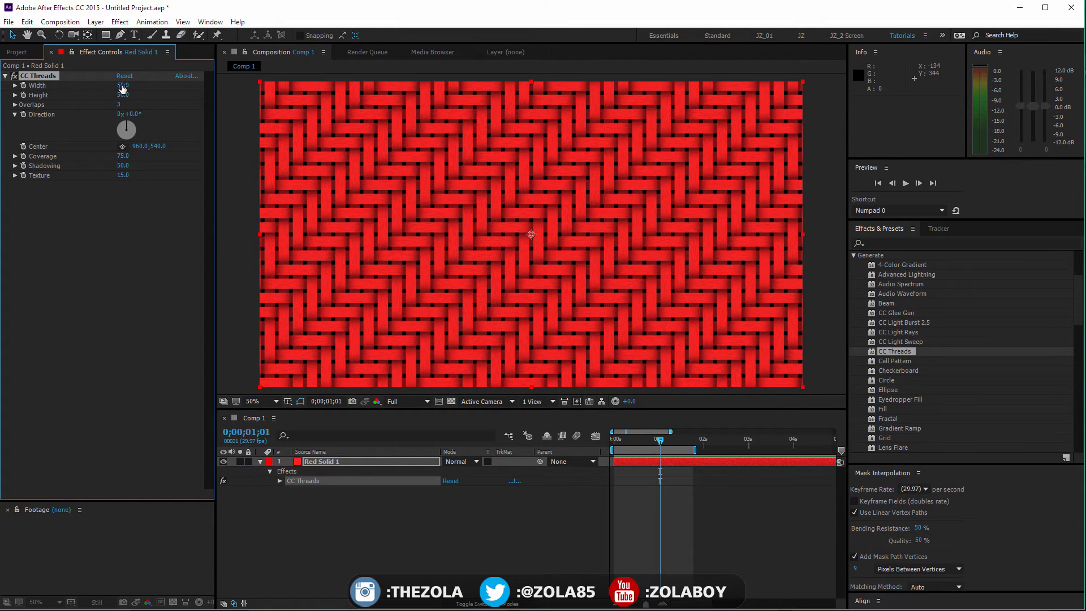
mouse_move(123, 89)
left_mouse_down()
mouse_move(104, 89)
mouse_move(105, 98)
left_mouse_up()
left_click_drag(127, 136, 152, 117)
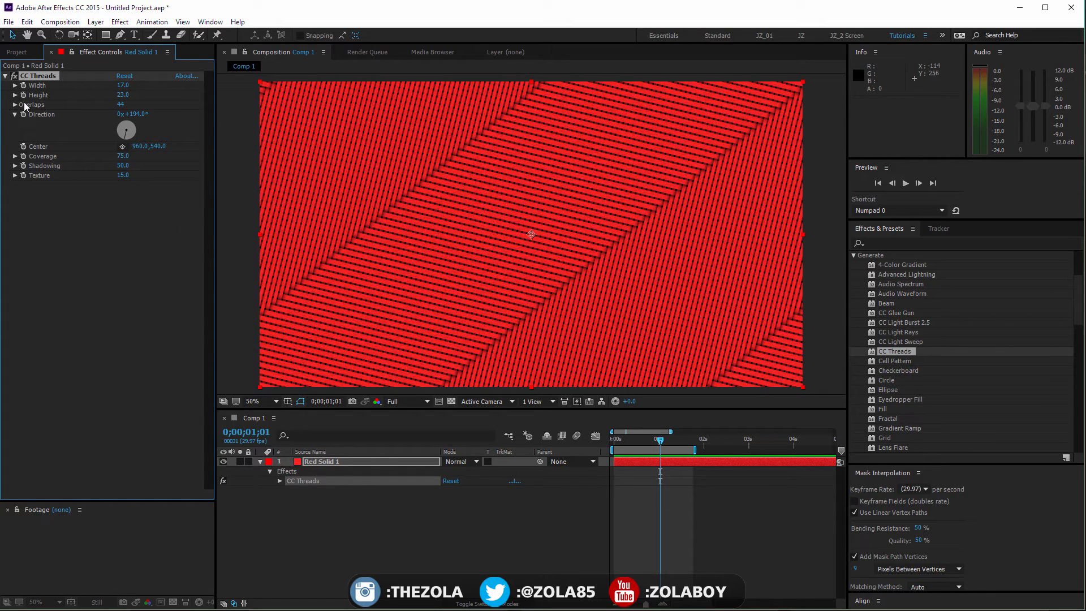
Replace CC Threads with Cell Pattern on the red solid, and try the Crystallize and Crystals pattern types.
key("Delete")
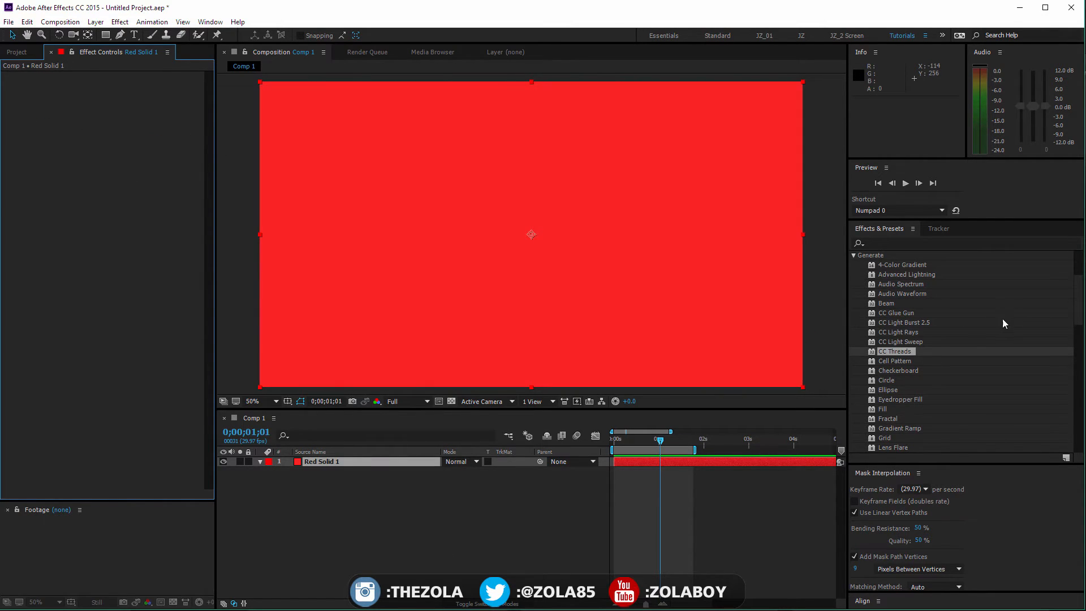
left_click_drag(902, 364, 338, 460)
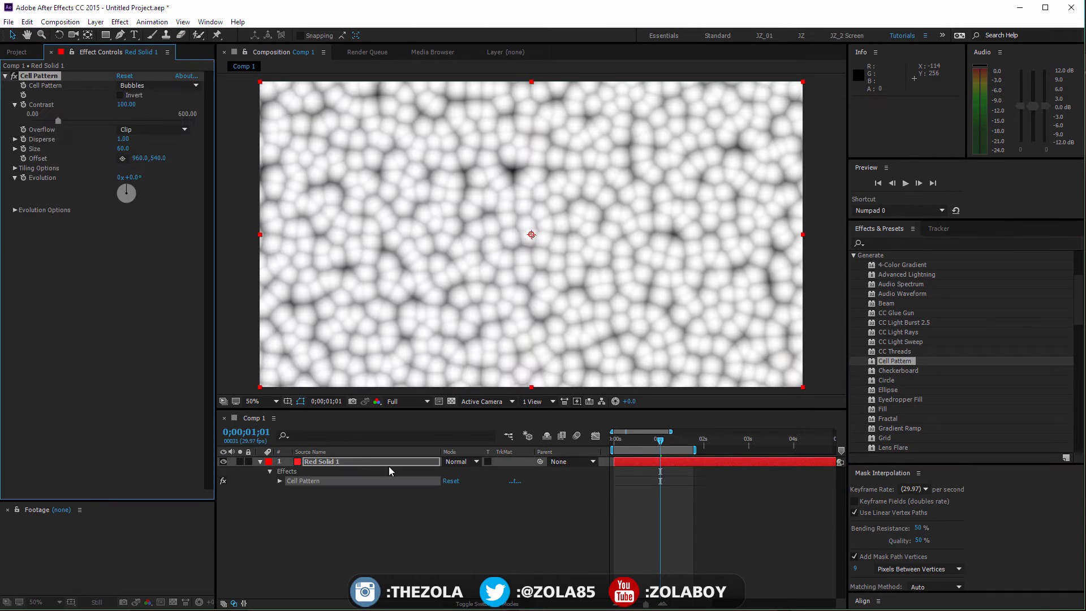
left_click(163, 85)
left_click(151, 147)
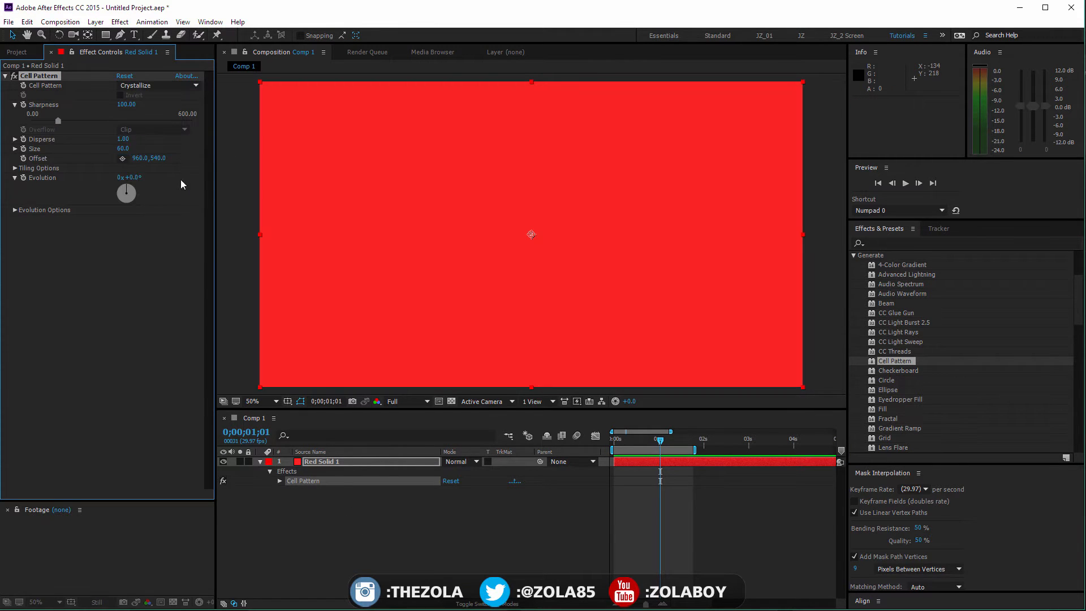
left_click(146, 86)
left_click(148, 110)
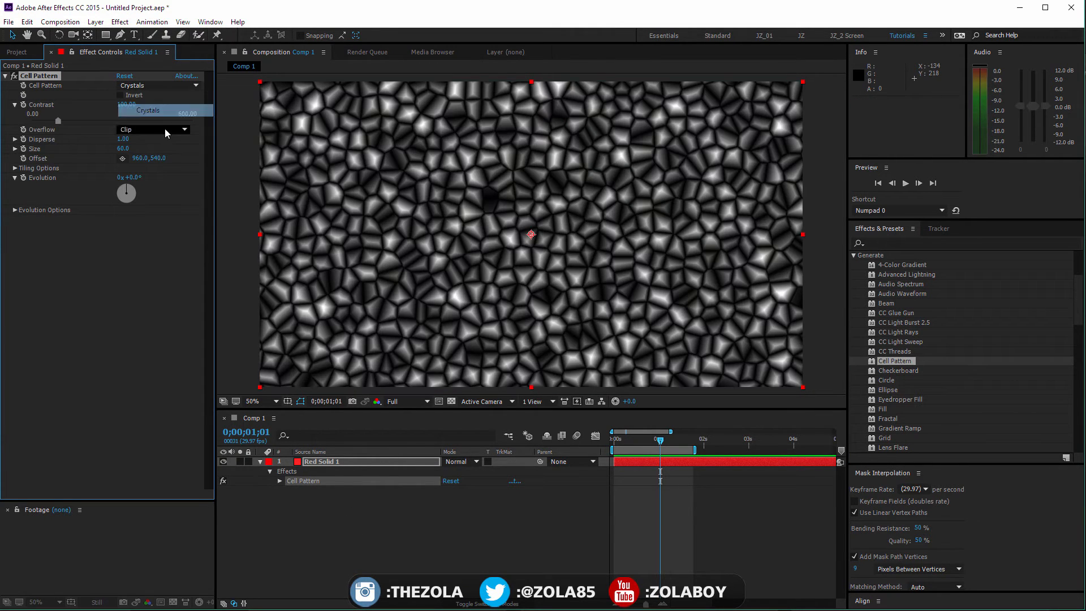
Try the Mixed Crystals, Crystallize HQ and Tubular cell patterns, settling on Static Plates HQ.
left_click(164, 85)
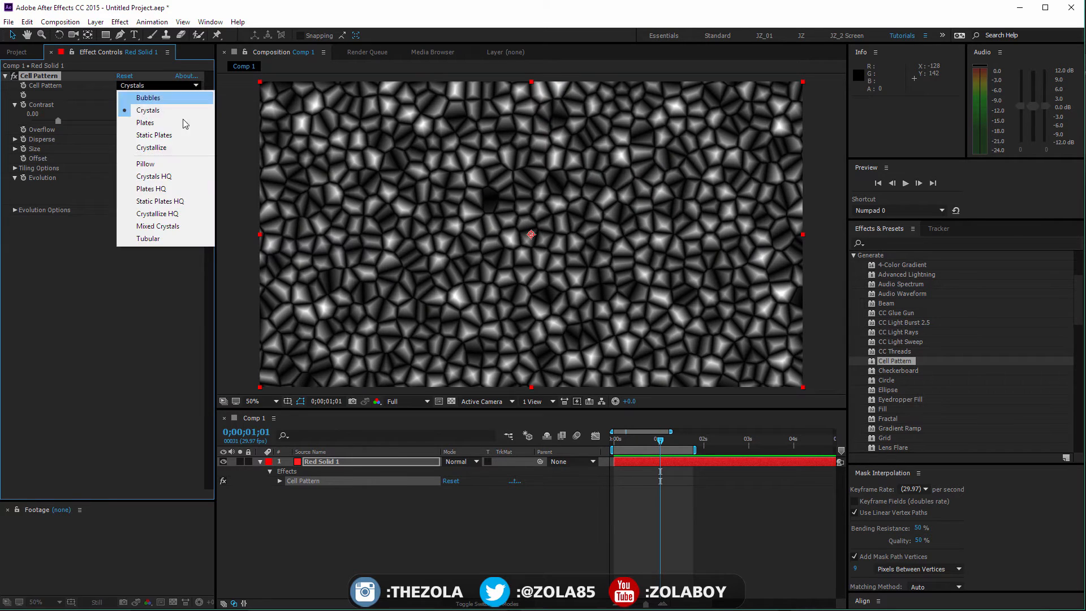
left_click(183, 226)
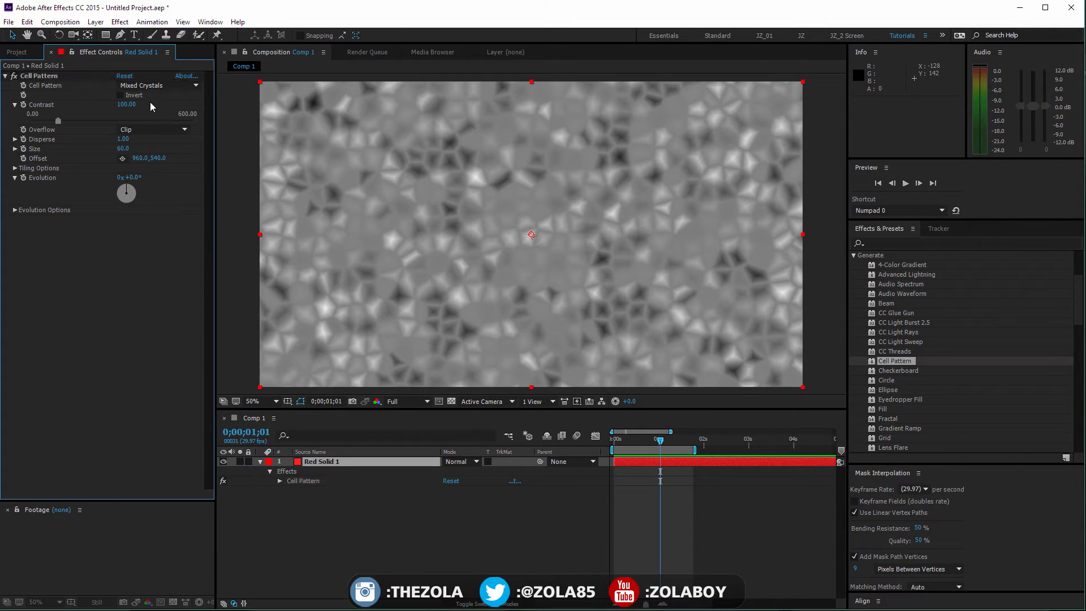
left_click(148, 85)
left_click(159, 213)
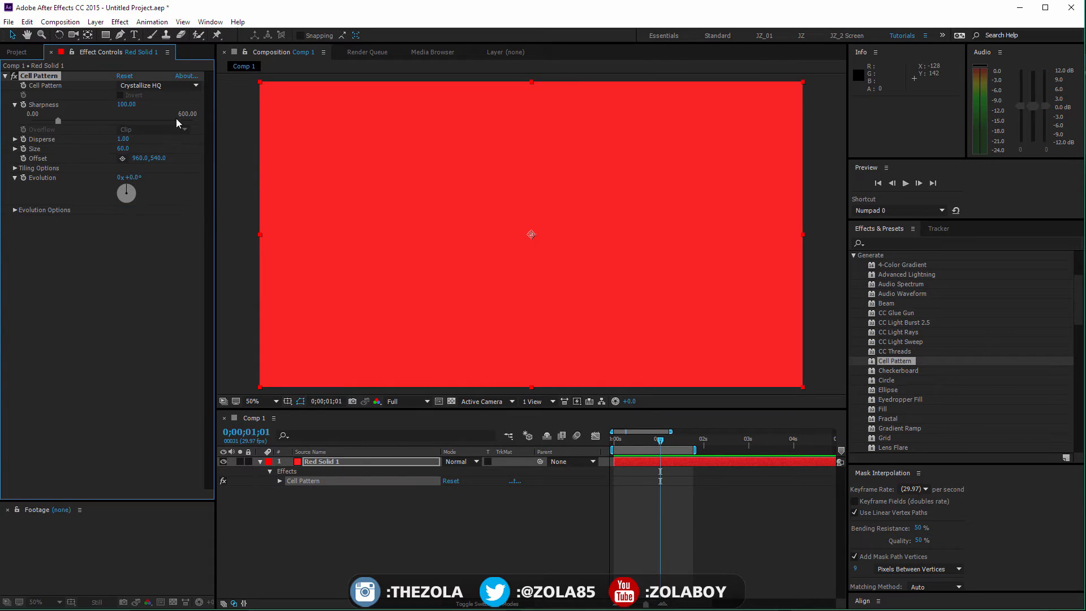
left_click(169, 85)
left_click(184, 240)
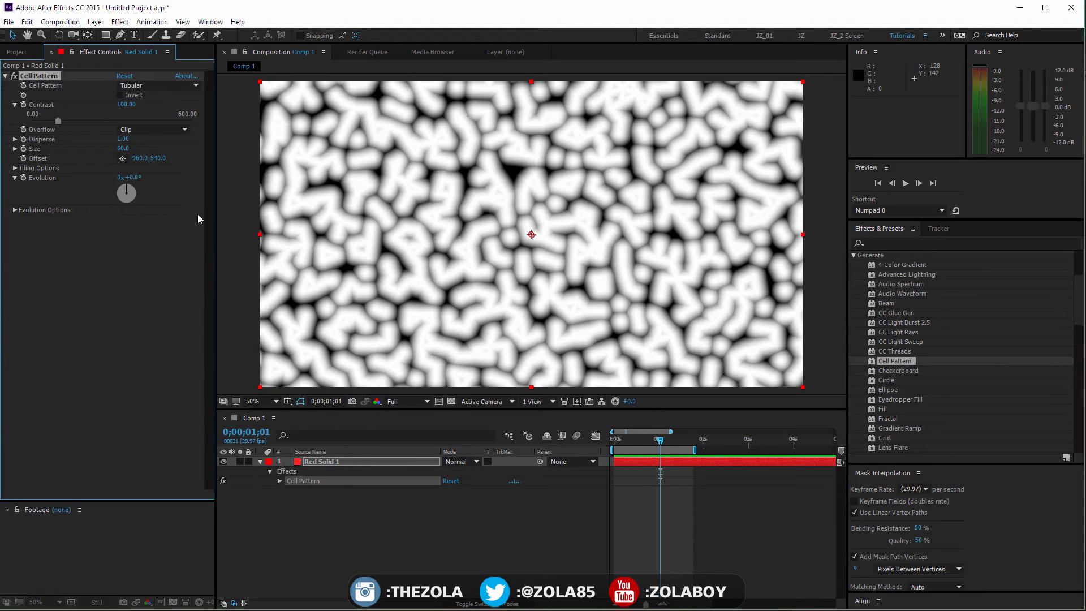
left_click(168, 85)
left_click(170, 204)
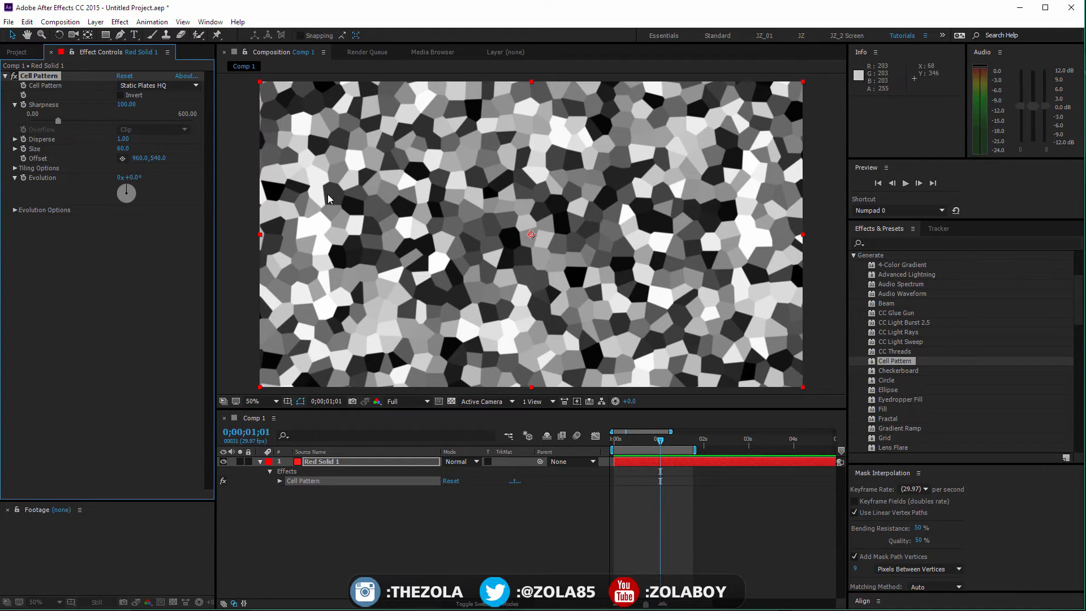
Move the current time to 0;00;00;28 and turn the cell pattern's Evolution to 3x+268°.
left_click(656, 439)
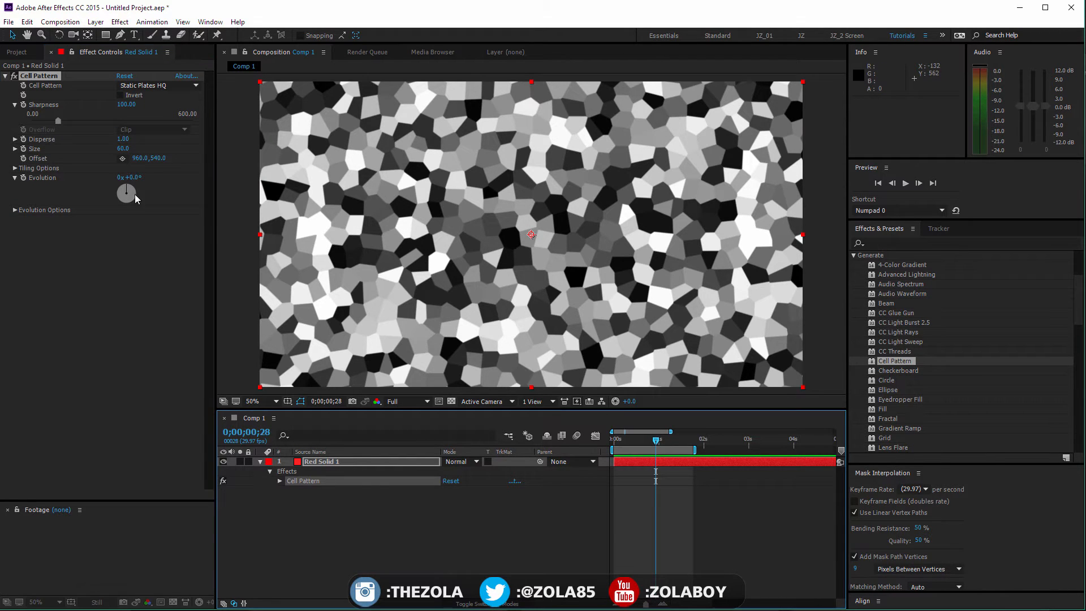
left_click_drag(134, 194, 113, 193)
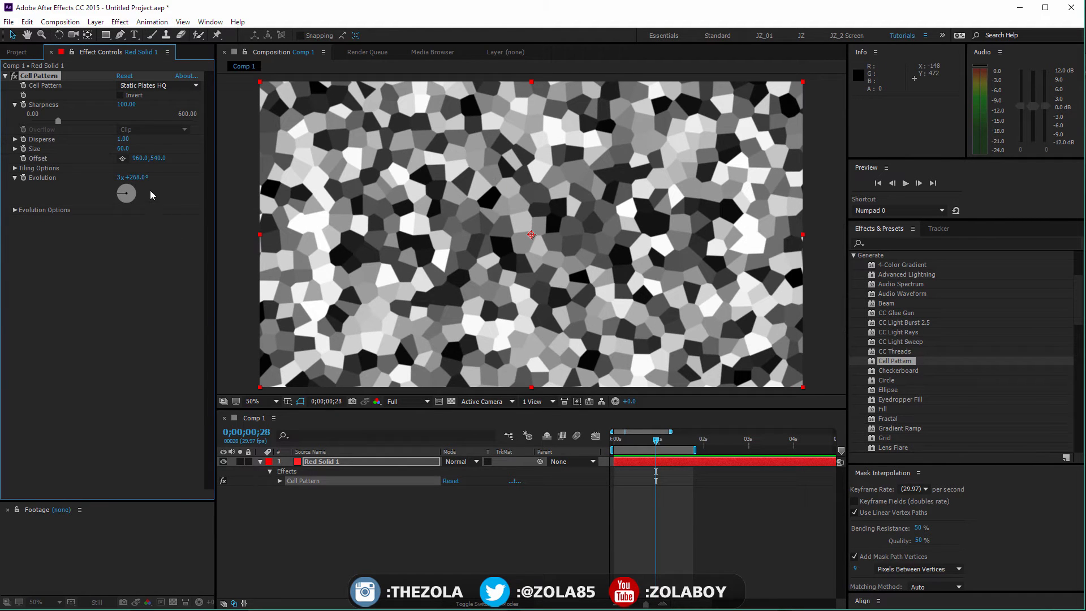
Add skul.jpg from the project to Comp 1 as a layer above the red solid.
left_click(16, 52)
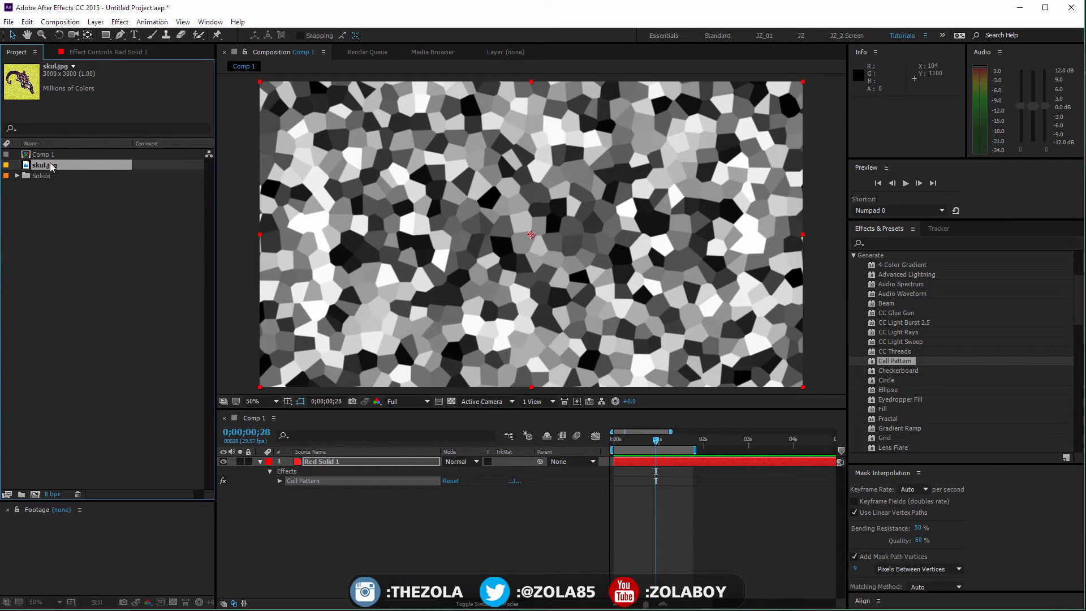
left_click_drag(51, 165, 350, 459)
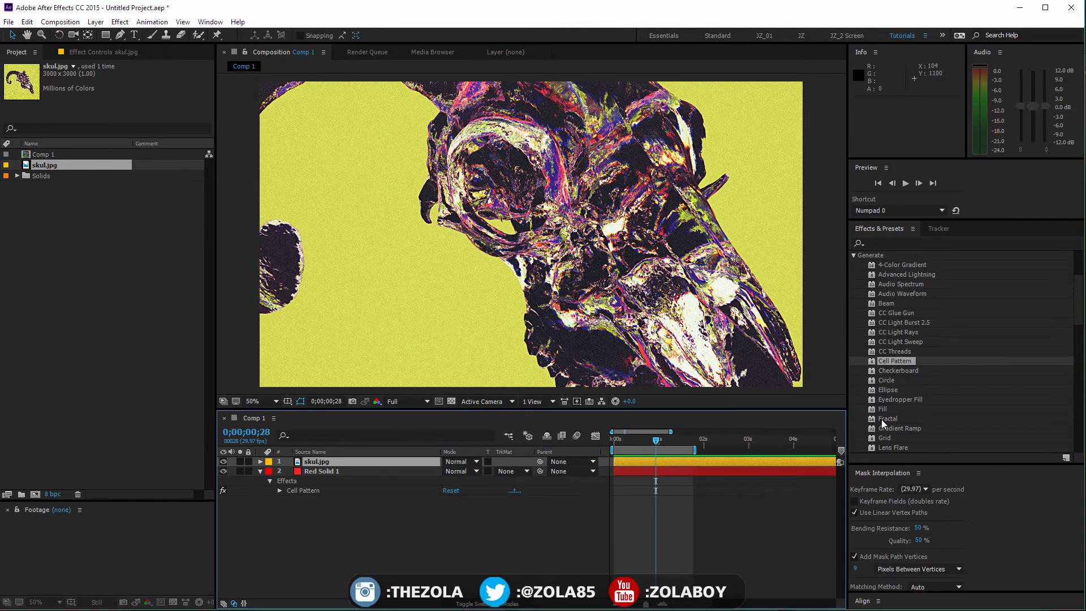
Move the skul.jpg layer beneath the red solid and cycle the solid through blending modes, settling on Soft Light.
left_click_drag(895, 364, 367, 517)
key("ctrl+z")
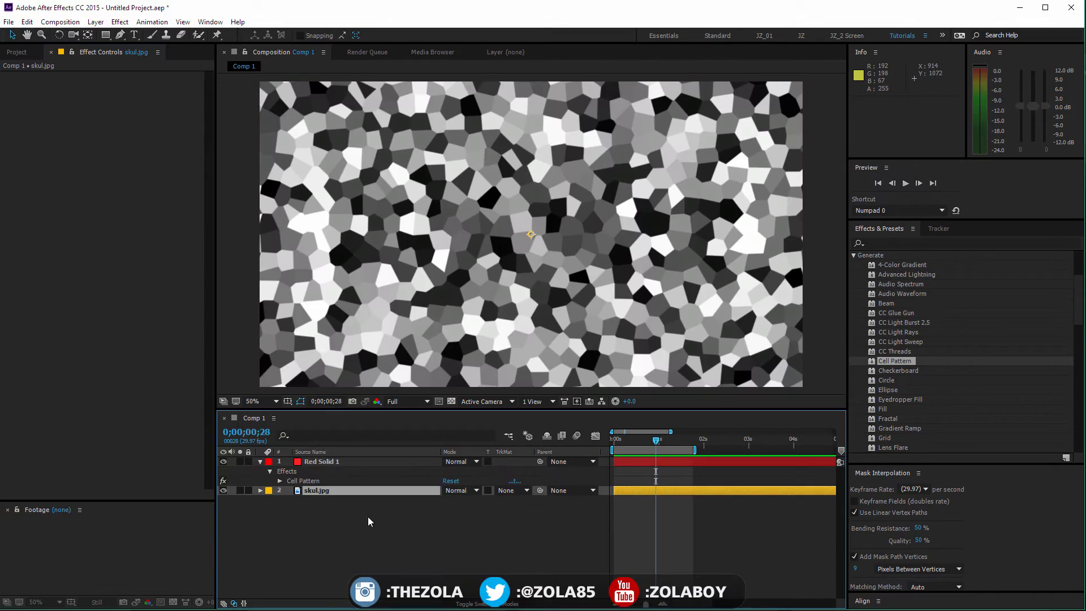
left_click(372, 460)
key("shift+equal")
key("shift+equal")
key("shift+equal")
key("shift+equal")
key("shift+equal")
key("shift+equal")
key("shift+equal")
key("shift+equal")
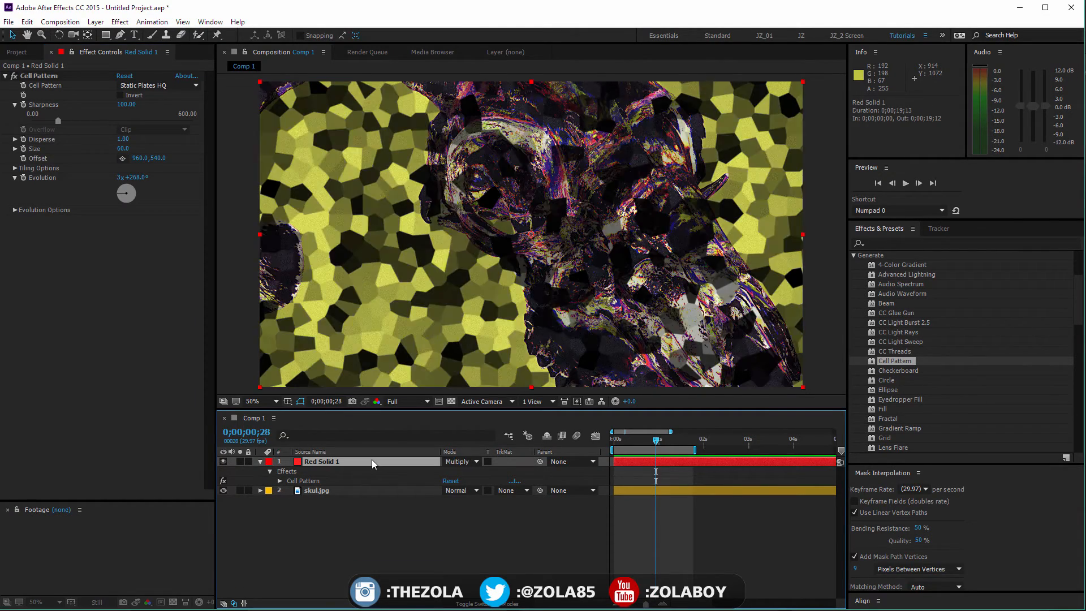
key("shift+equal")
key("shift+equal")
key("shift+equal")
key("shift+equal")
key("shift+equal")
key("shift+equal")
key("shift+equal")
key("shift+equal")
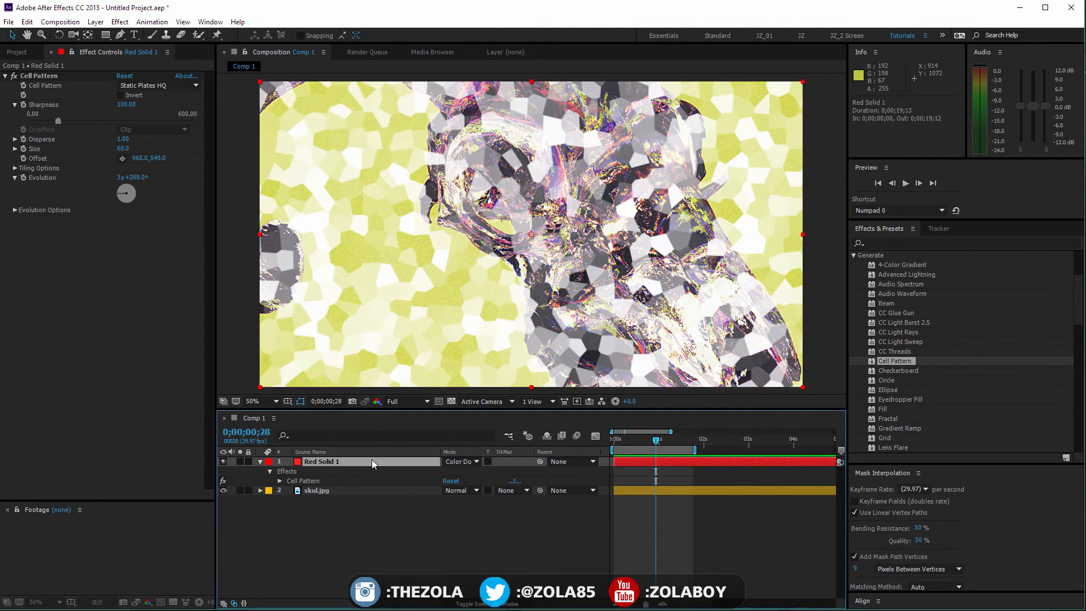
key("shift+equal")
key("shift+minus")
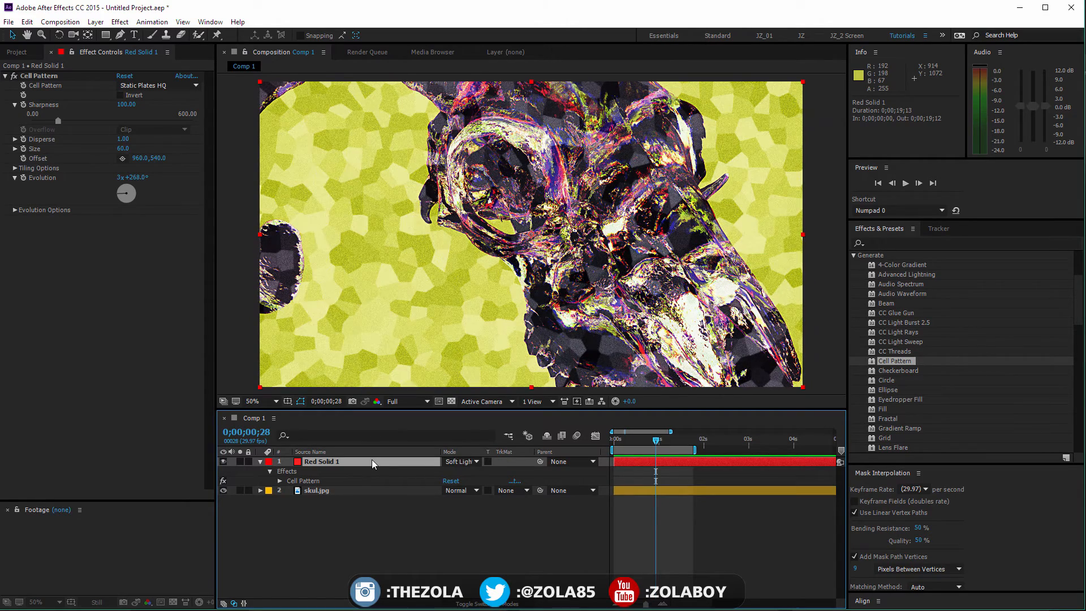
key("shift+minus")
key("shift+equal")
key("shift+equal")
Lower the red solid's opacity to 47% and turn the cell pattern's Evolution to 4x+297°.
key("t")
left_click_drag(455, 474, 425, 474)
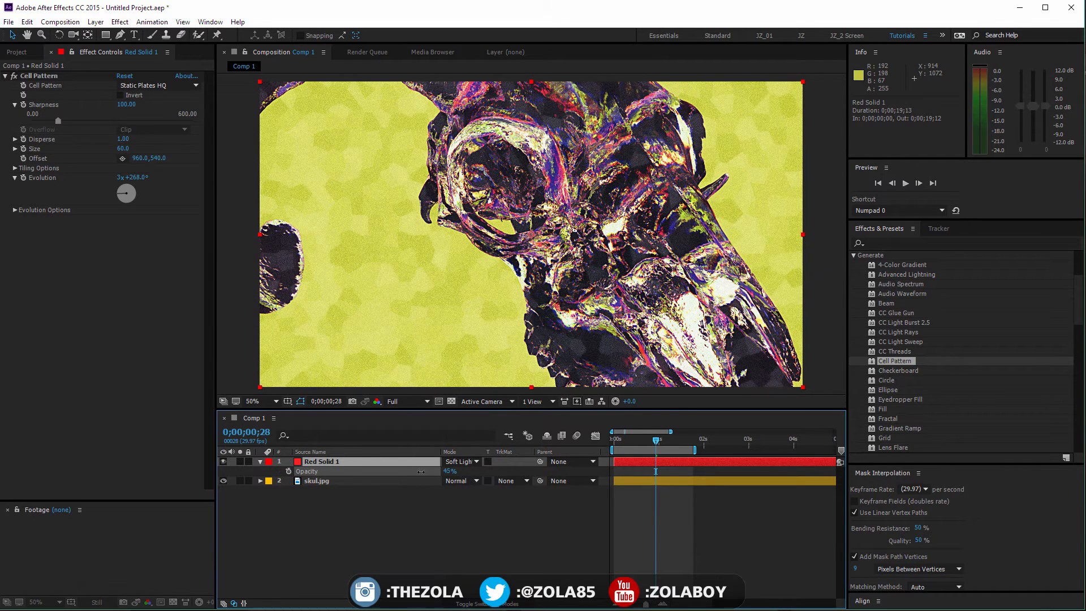
left_click_drag(120, 199, 104, 181)
left_click(368, 477)
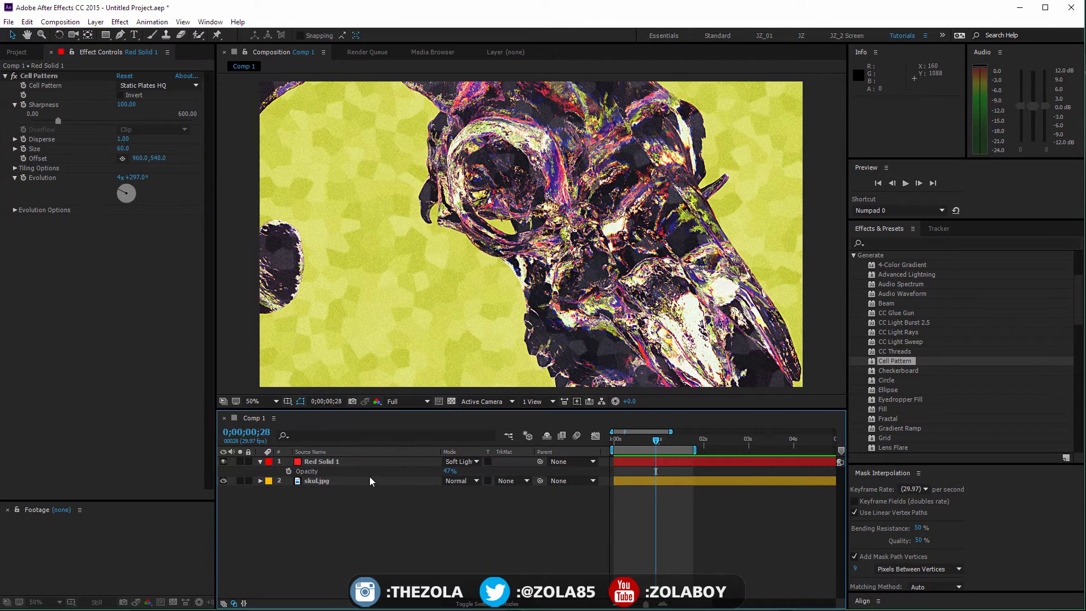
Return the red solid to 100% opacity and Normal blending mode, and delete the skul.jpg layer.
left_click(351, 464)
left_click_drag(448, 471, 486, 471)
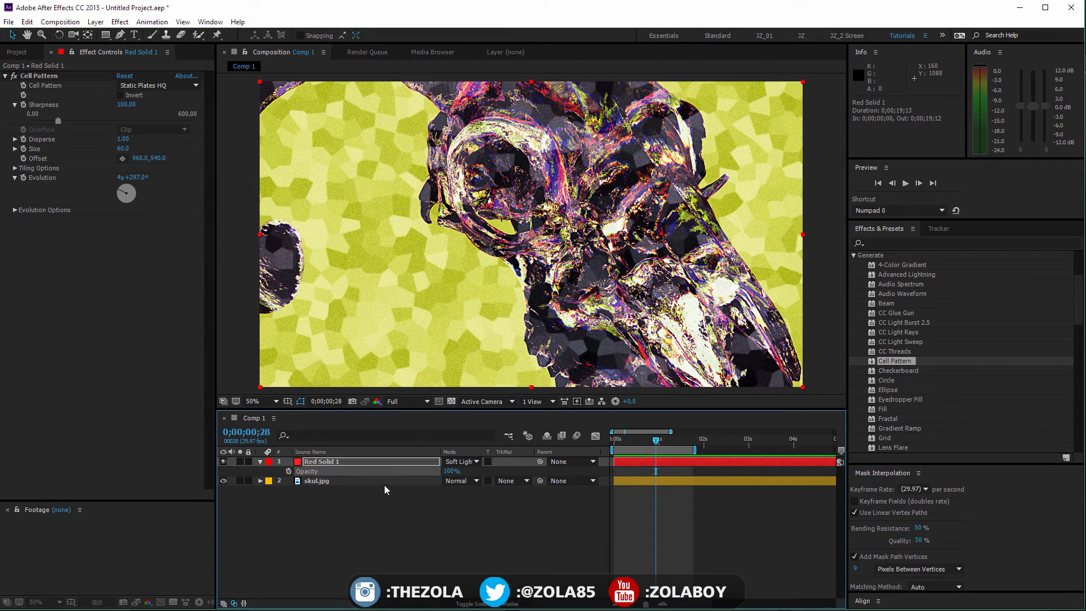
left_click(384, 483)
key("Delete")
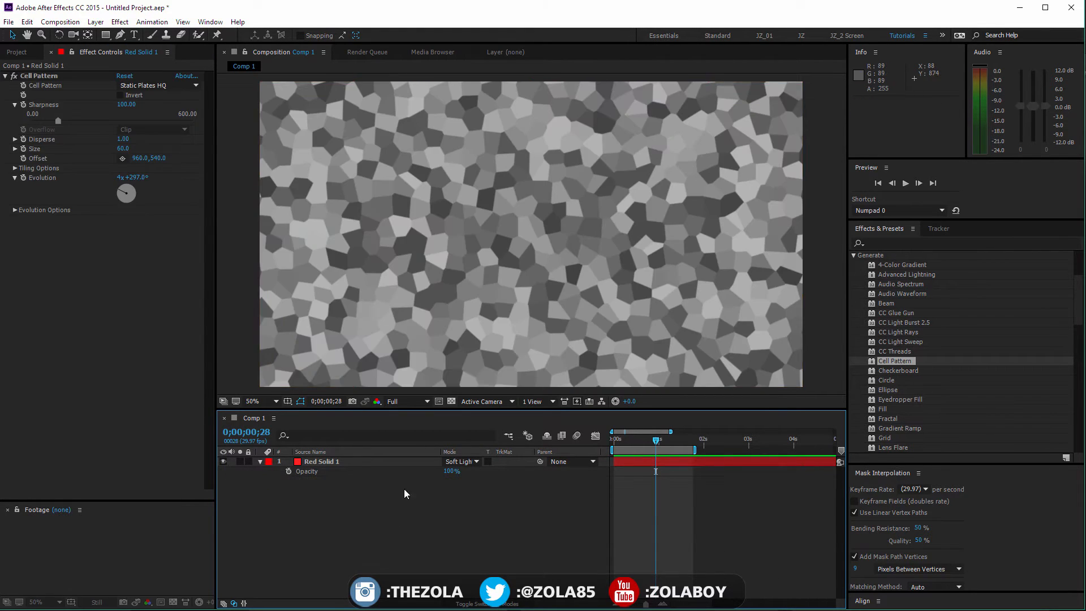
left_click(461, 462)
left_click(500, 407)
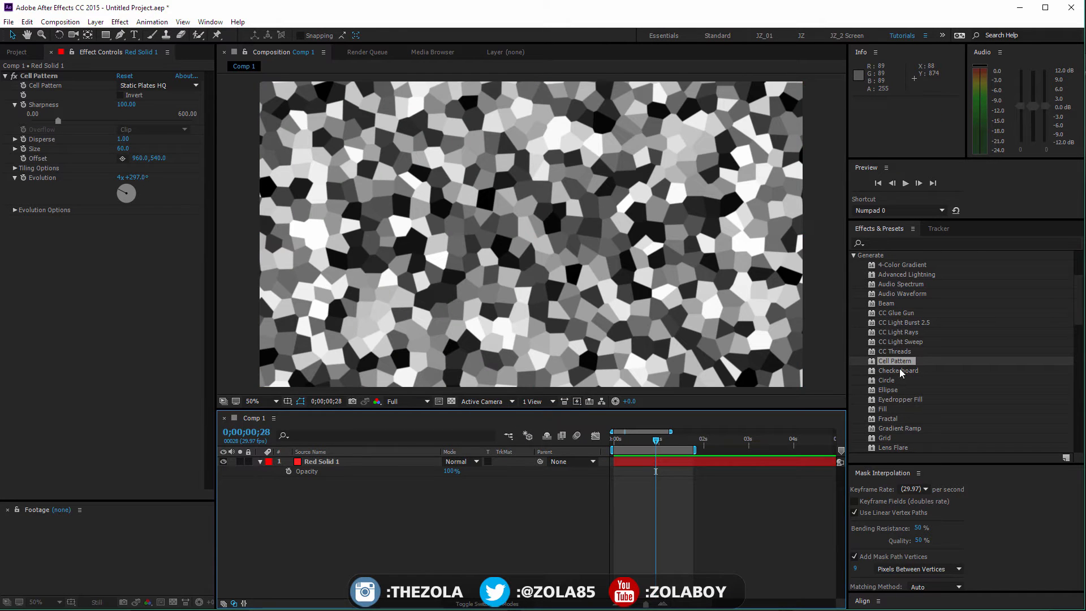
Apply Checkerboard to the red solid, with its anchor at about 930, 462 and Size From set to Width & Height Sliders.
left_click_drag(902, 368, 411, 463)
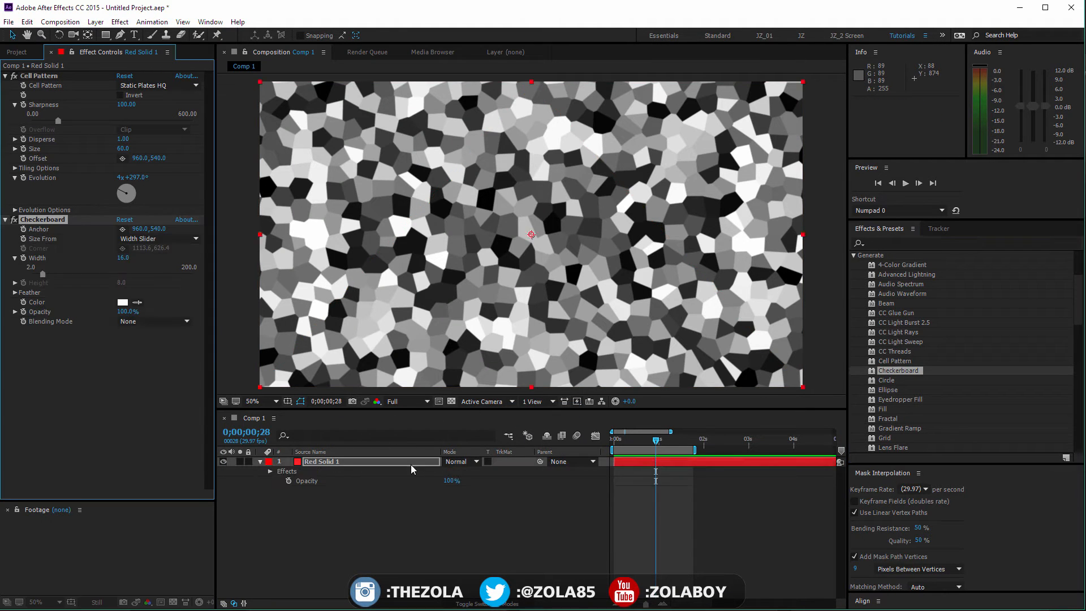
mouse_move(533, 235)
left_mouse_down()
mouse_move(525, 218)
mouse_move(527, 227)
left_mouse_up()
left_click(191, 240)
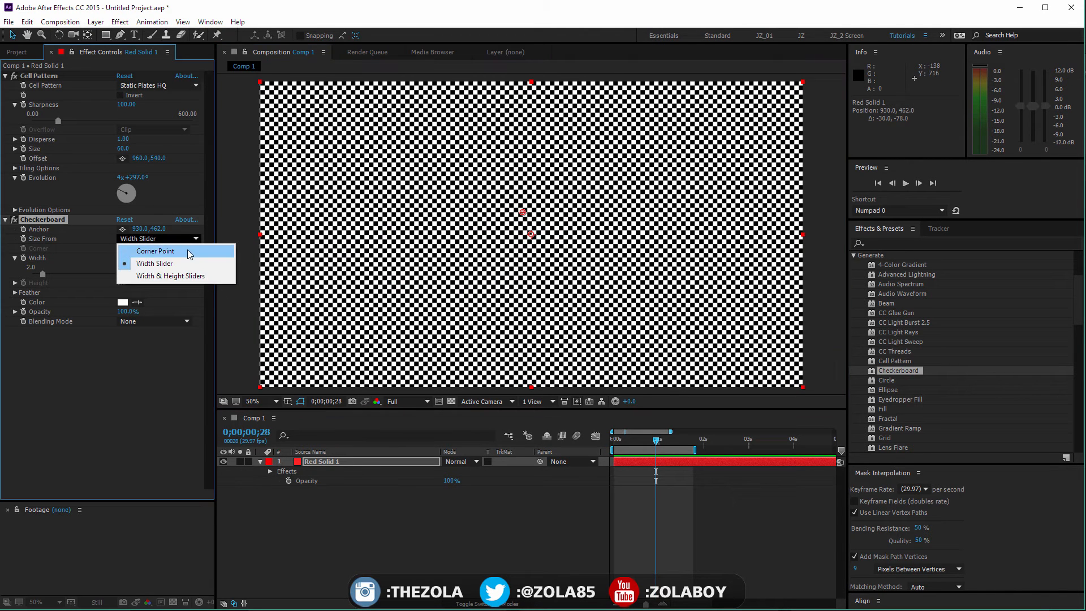
left_click(181, 232)
left_click(176, 239)
left_click(186, 277)
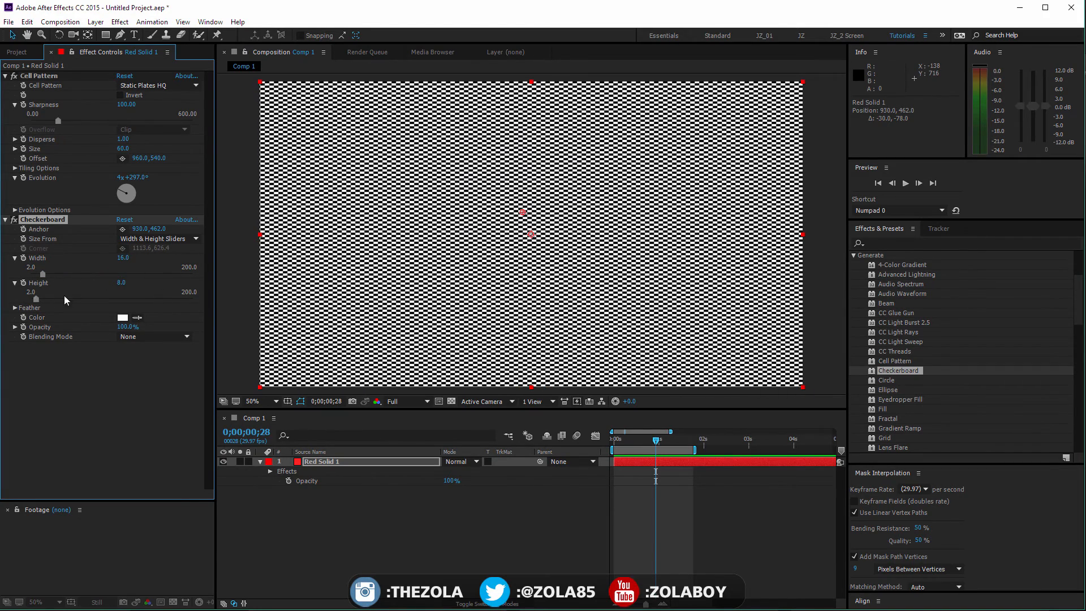
Raise the checkerboard's height to 200 and move its anchor to about 924, 392.
left_click_drag(35, 298, 133, 299)
key("ctrl+z")
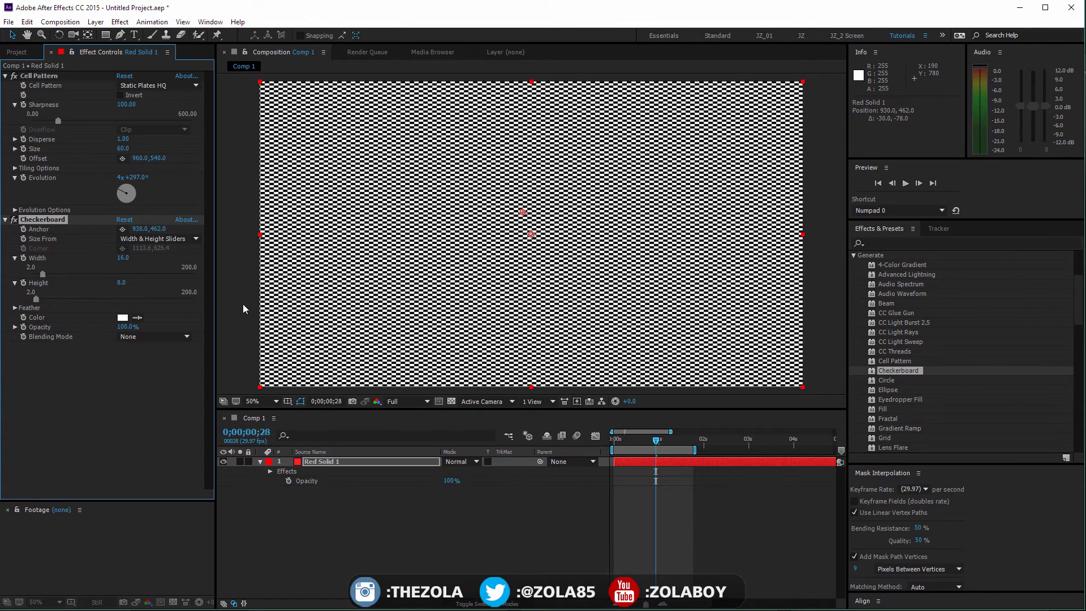
left_click_drag(243, 309, 219, 310)
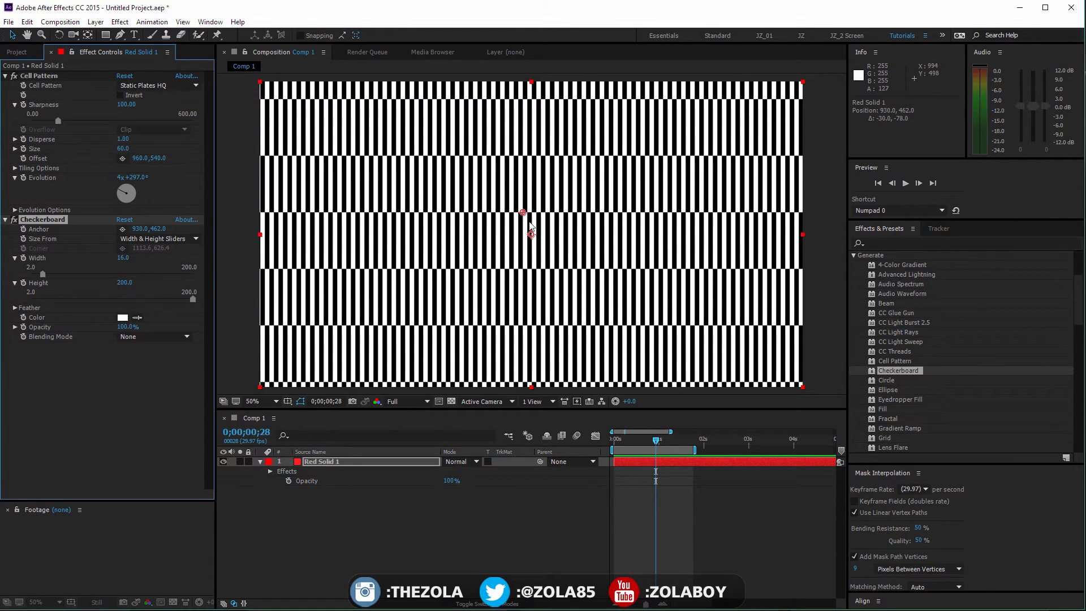
left_click_drag(522, 213, 540, 177)
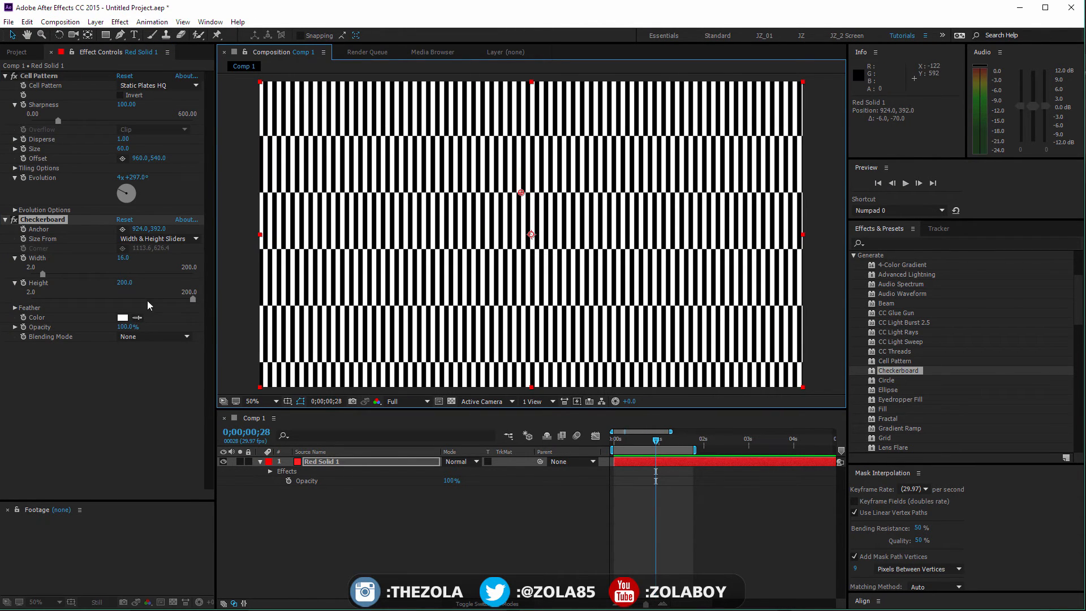
Feather the checkerboard with a width of 59.2 and a height of 25.
left_click(15, 307)
left_click_drag(121, 322, 561, 332)
left_click_drag(123, 327, 217, 333)
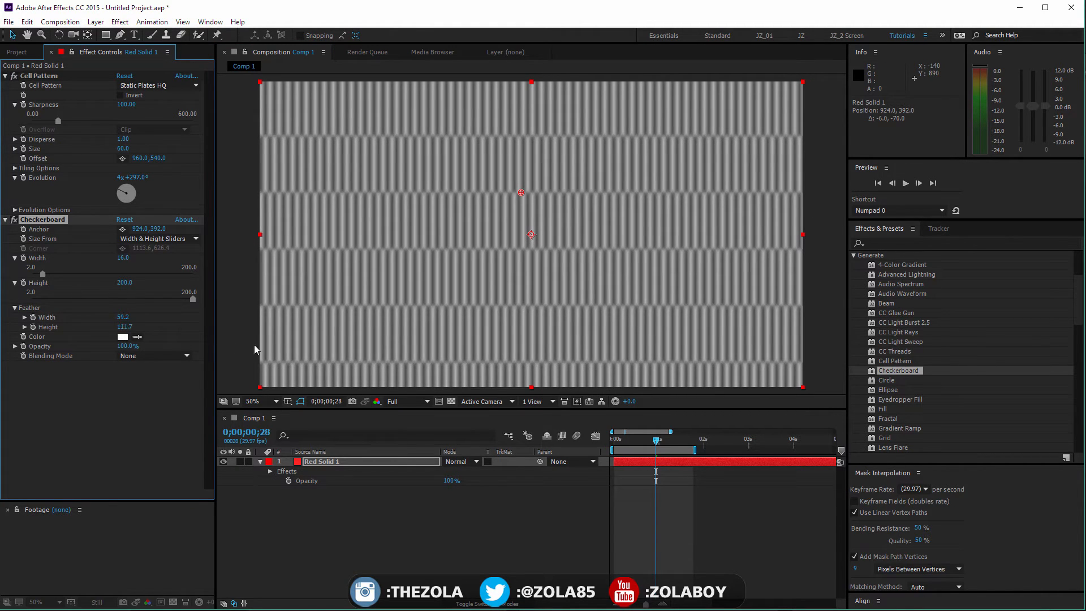
left_click_drag(149, 343, 172, 344)
Delete the Cell Pattern and Checkerboard effects from the red solid.
left_click_drag(35, 204, 51, 210)
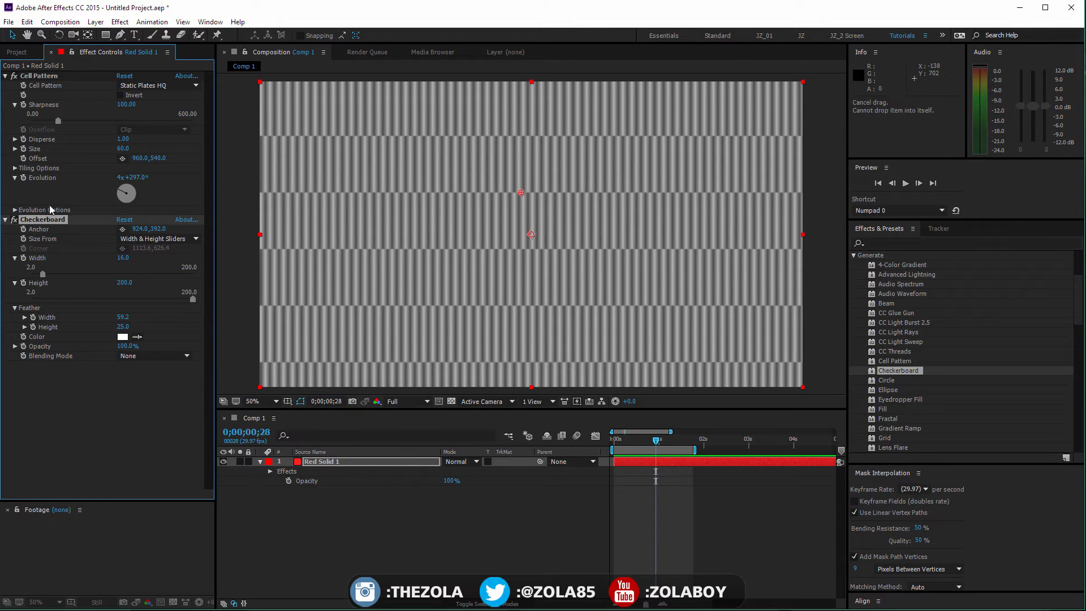
left_click(34, 77)
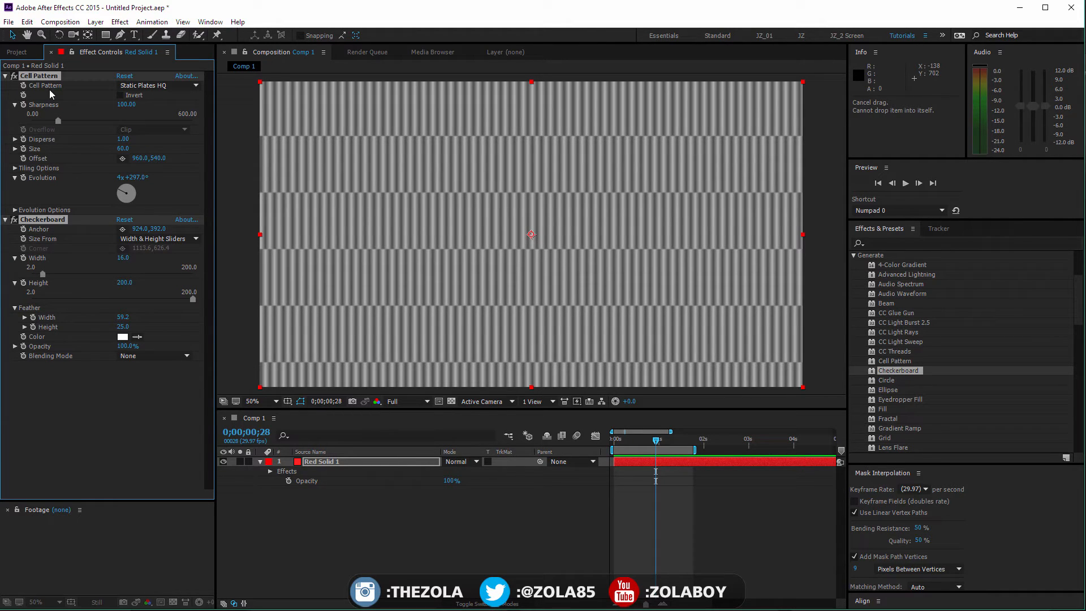
key("Delete")
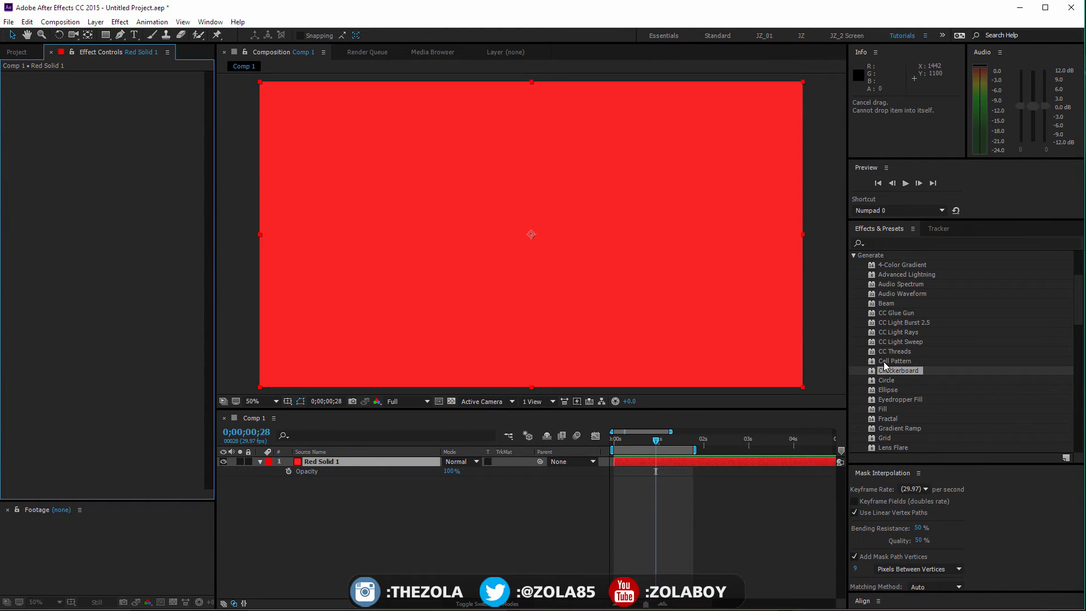
Create a text layer reading LIGHT SWEEP above the red solid and move it to about 846, 568.
left_click(905, 341)
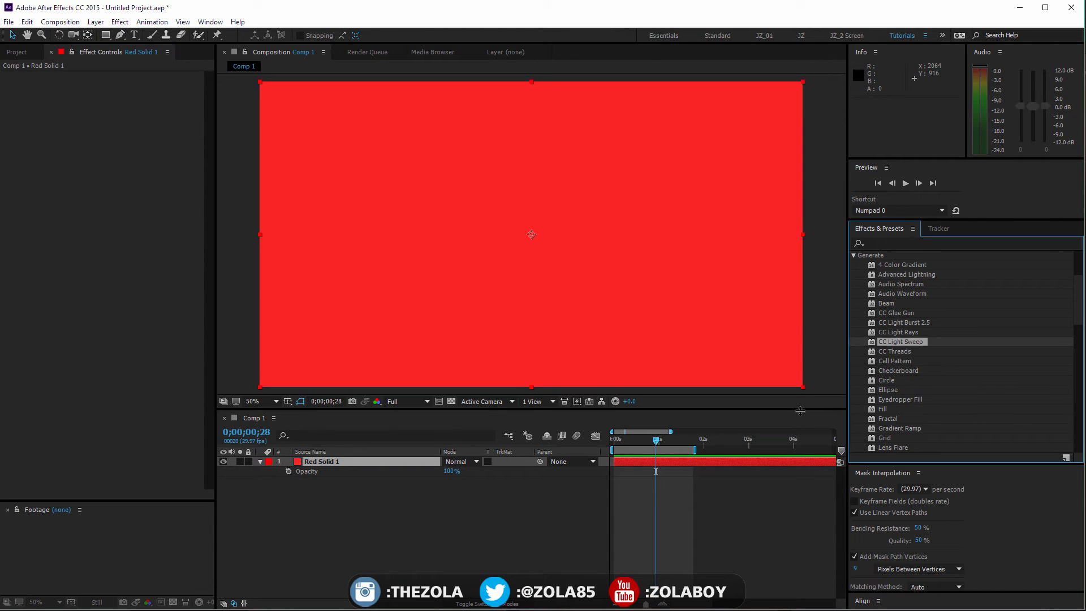
key("ctrl+t")
left_click(416, 267)
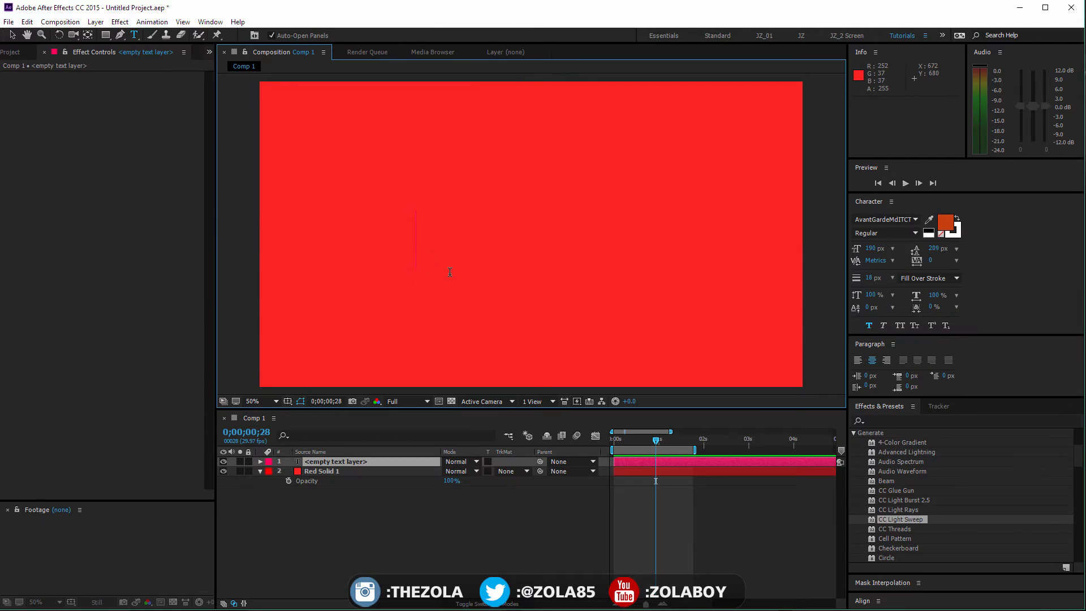
type("LIGT")
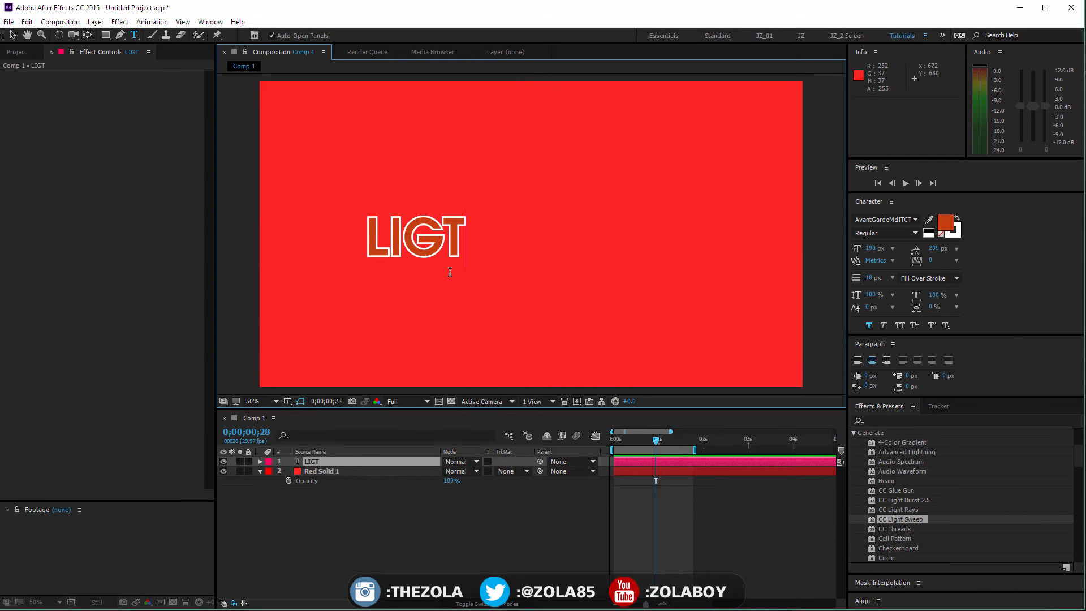
key("BackSpace")
type("HT SW")
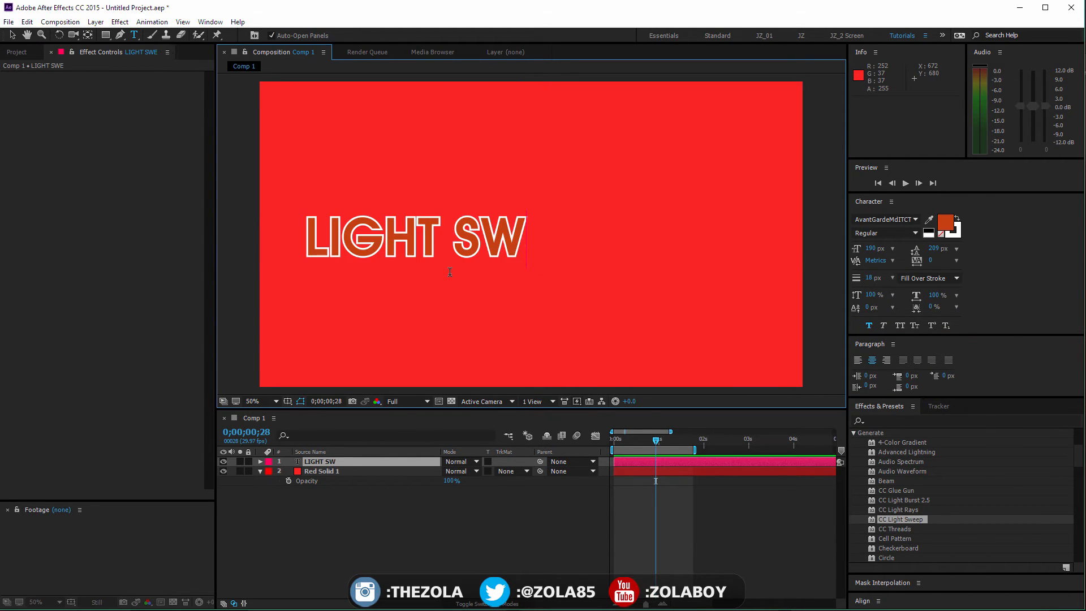
type("EEP")
left_click(14, 34)
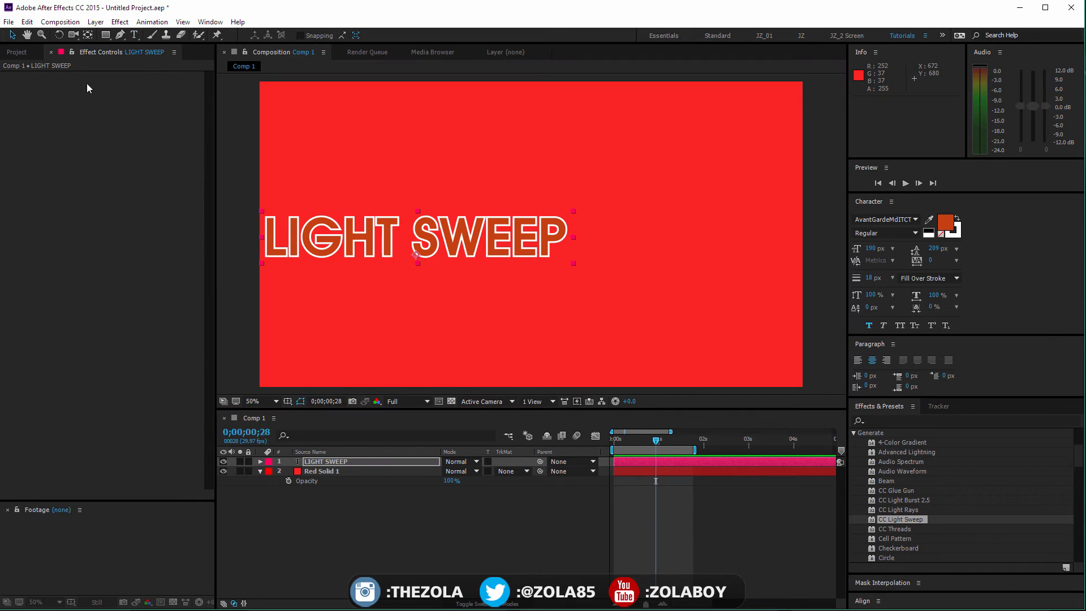
left_click_drag(493, 233, 577, 220)
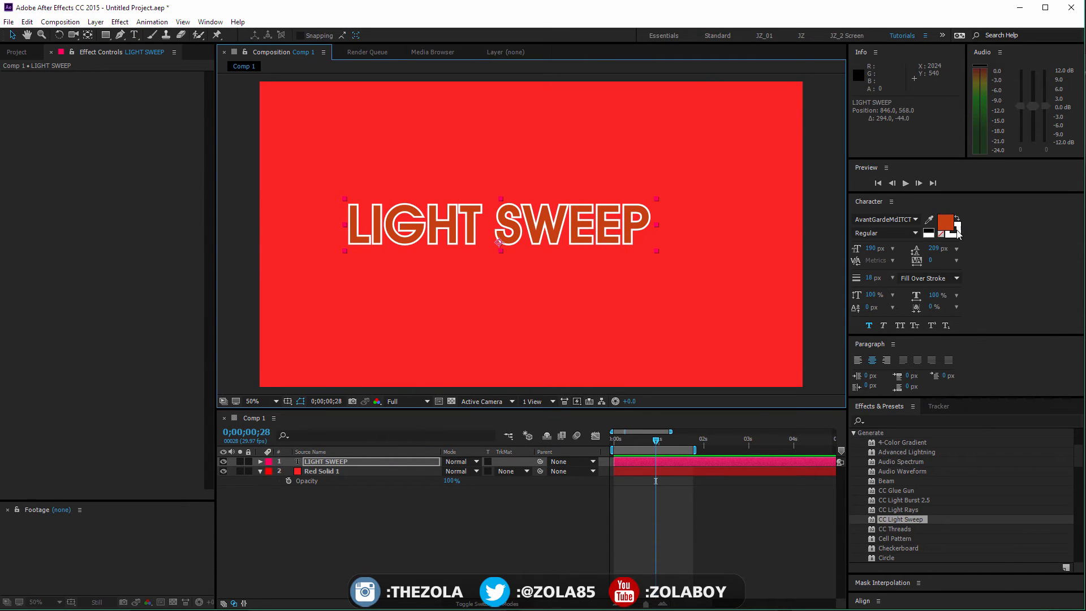
Give the LIGHT SWEEP text an FF6B37 fill with no stroke, and shift it to about 904, 568.
left_click(945, 224)
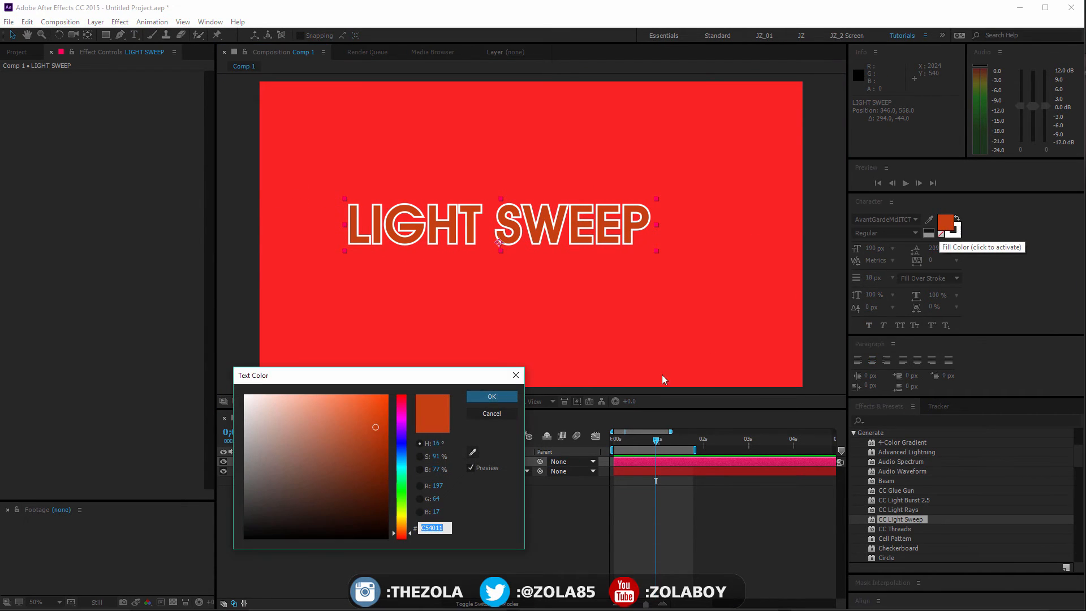
type("FF6B37")
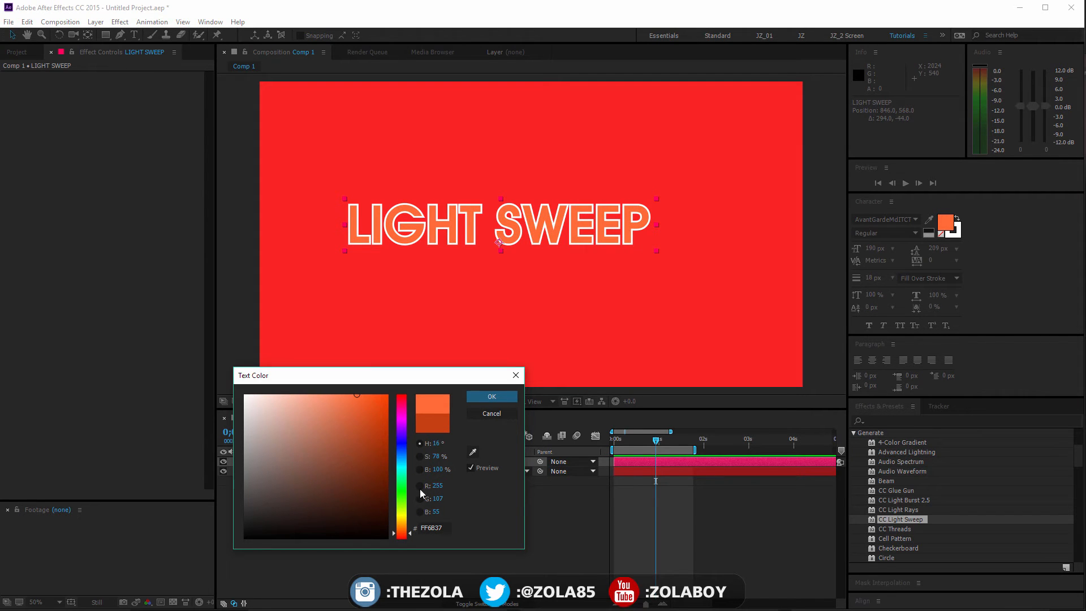
left_click(492, 397)
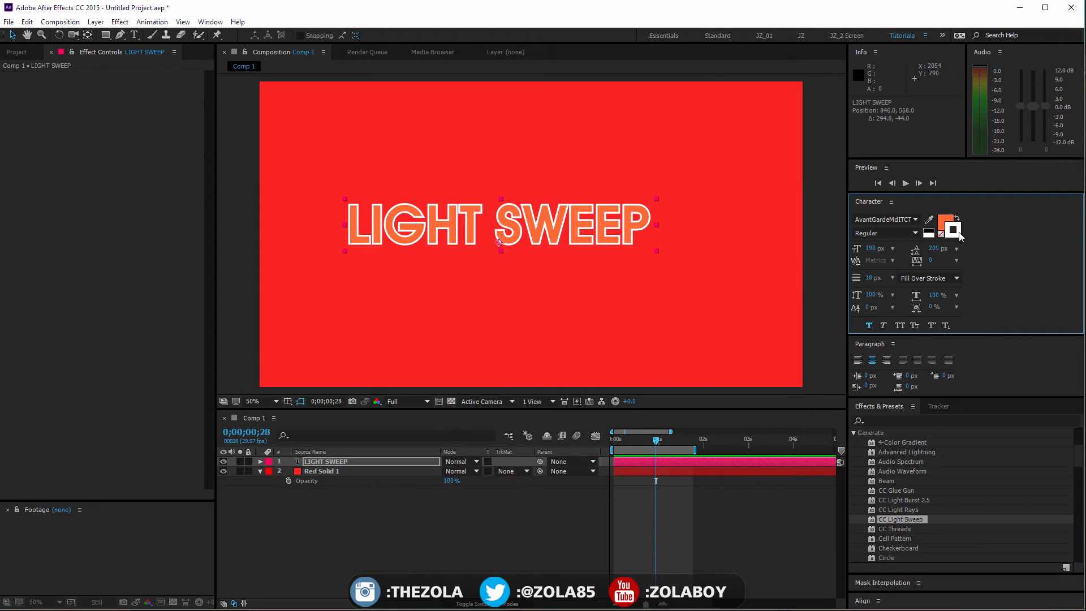
left_click(940, 240)
left_click_drag(585, 227, 603, 227)
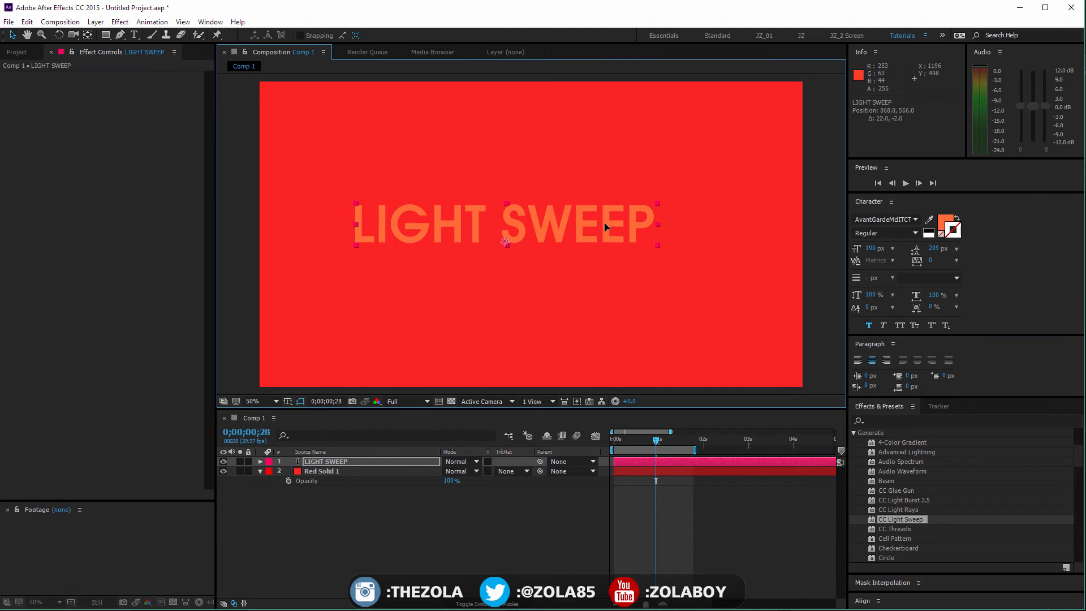
Change the LIGHT SWEEP text's fill color to dark magenta 73052E.
left_click(947, 222)
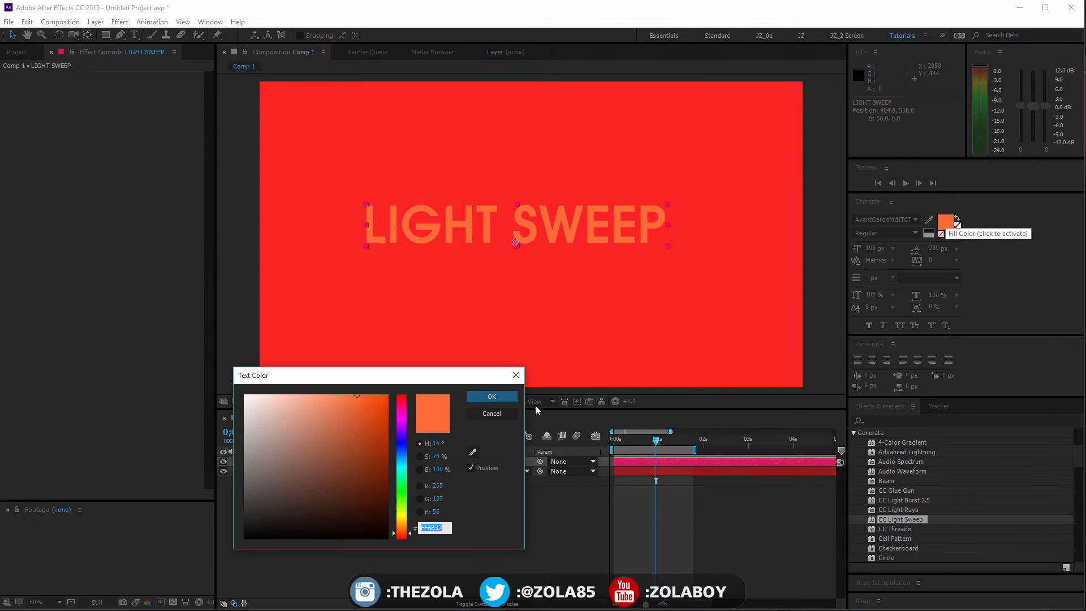
mouse_move(339, 398)
left_mouse_down()
mouse_move(307, 395)
mouse_move(382, 510)
mouse_move(385, 463)
mouse_move(405, 514)
mouse_move(405, 455)
mouse_move(432, 416)
left_mouse_up()
left_click(402, 496)
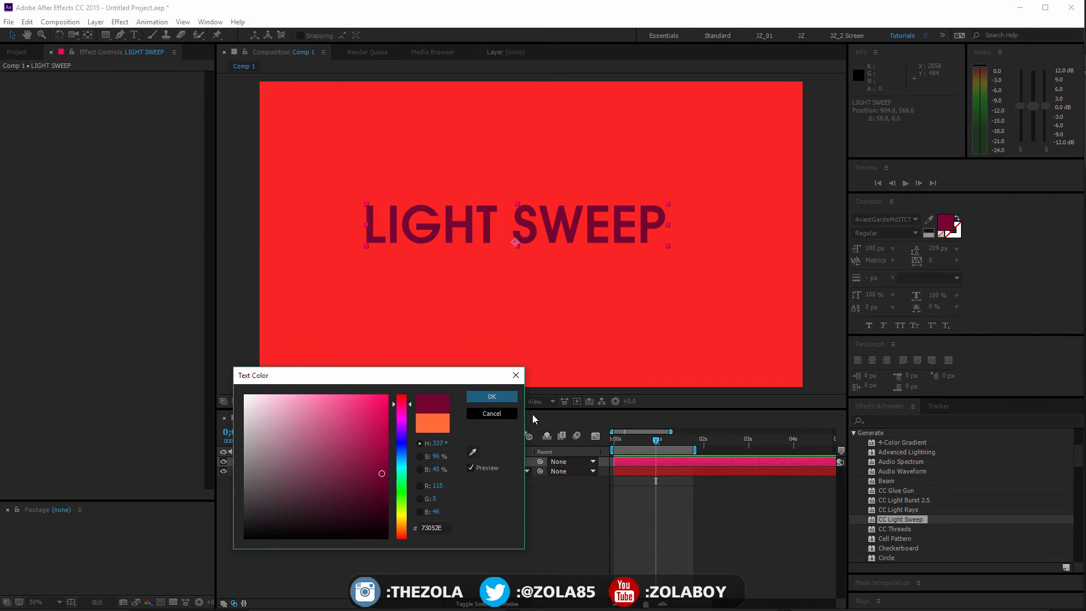
left_click(493, 397)
left_click(493, 400)
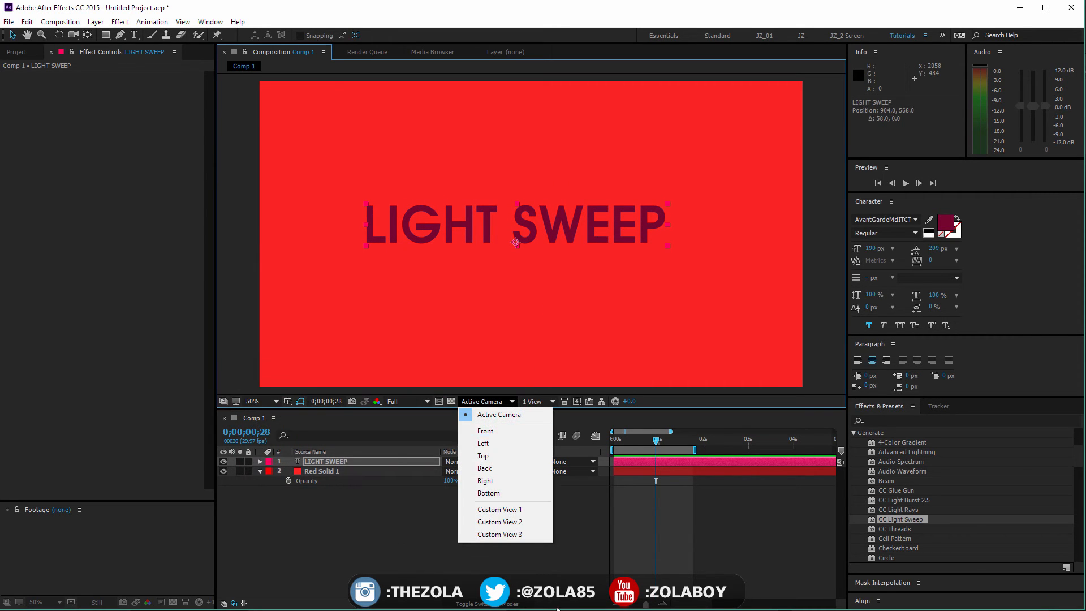
left_click(571, 563)
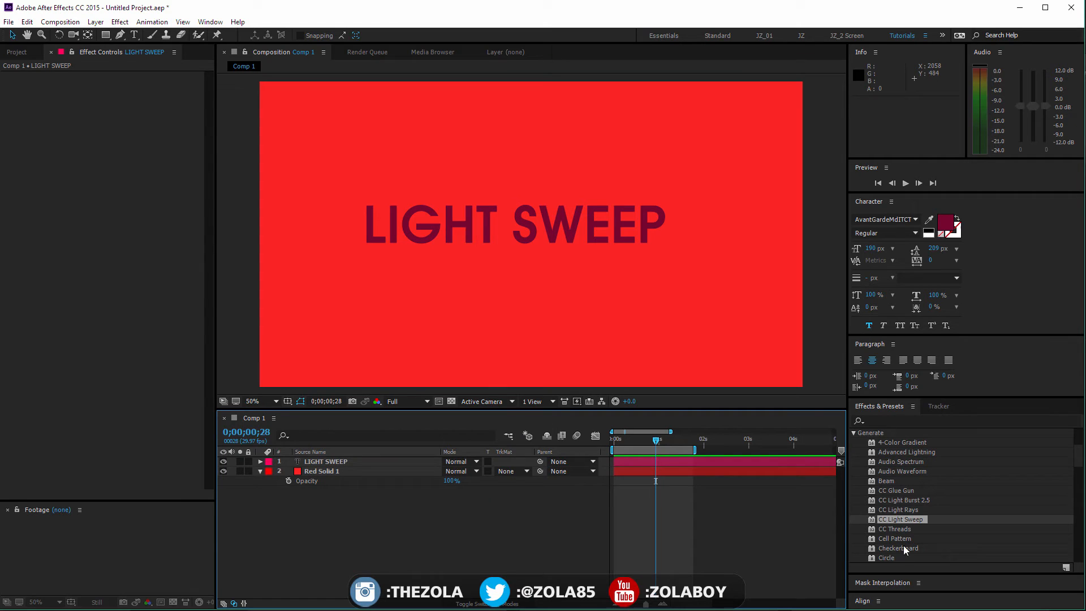
Apply CC Light Sweep to the LIGHT SWEEP text and move the sweep's center across the letters to about 774, 492.
left_click_drag(907, 519, 345, 462)
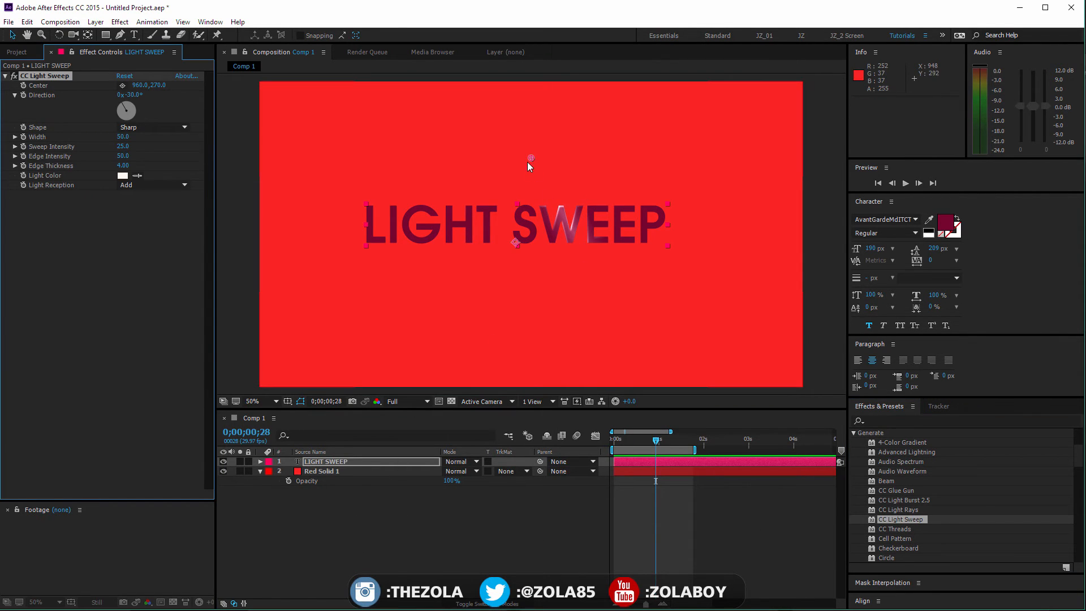
left_click_drag(527, 164, 310, 305)
left_click_drag(328, 256, 477, 217)
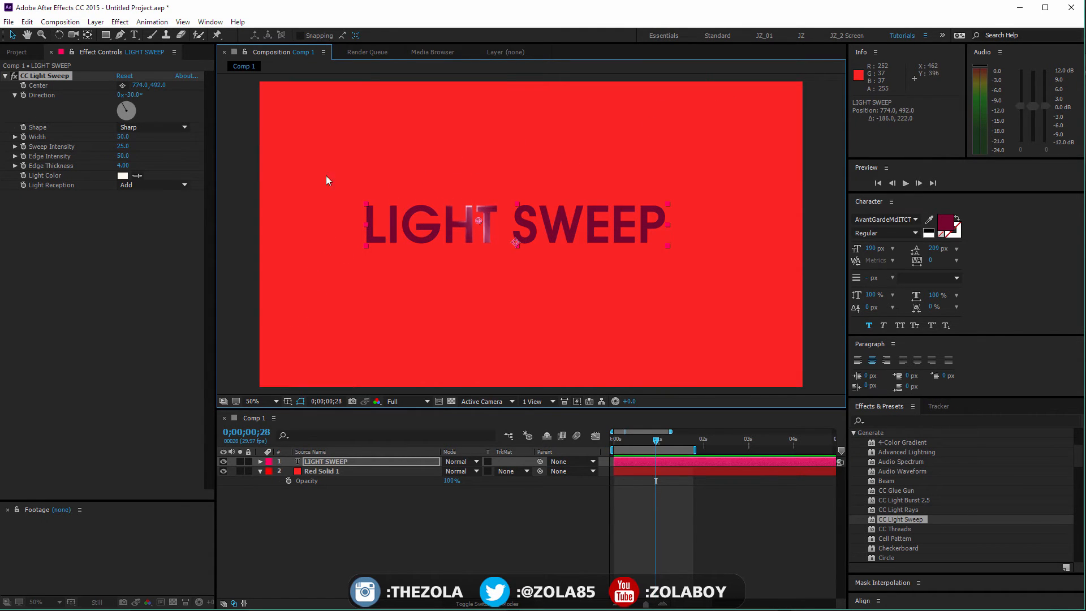
Set the CC Light Sweep direction to +45° and move the sweep's center along the letters to 838, 398.
left_click_drag(124, 105, 135, 103)
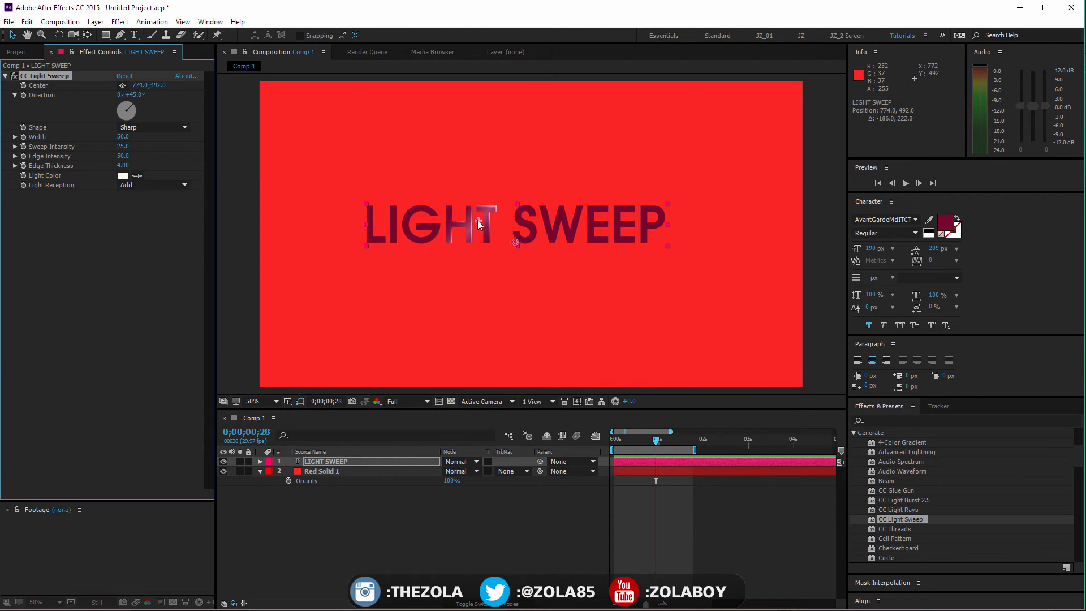
left_click_drag(478, 220, 315, 158)
left_click_drag(408, 182, 553, 292)
key(".")
key("space")
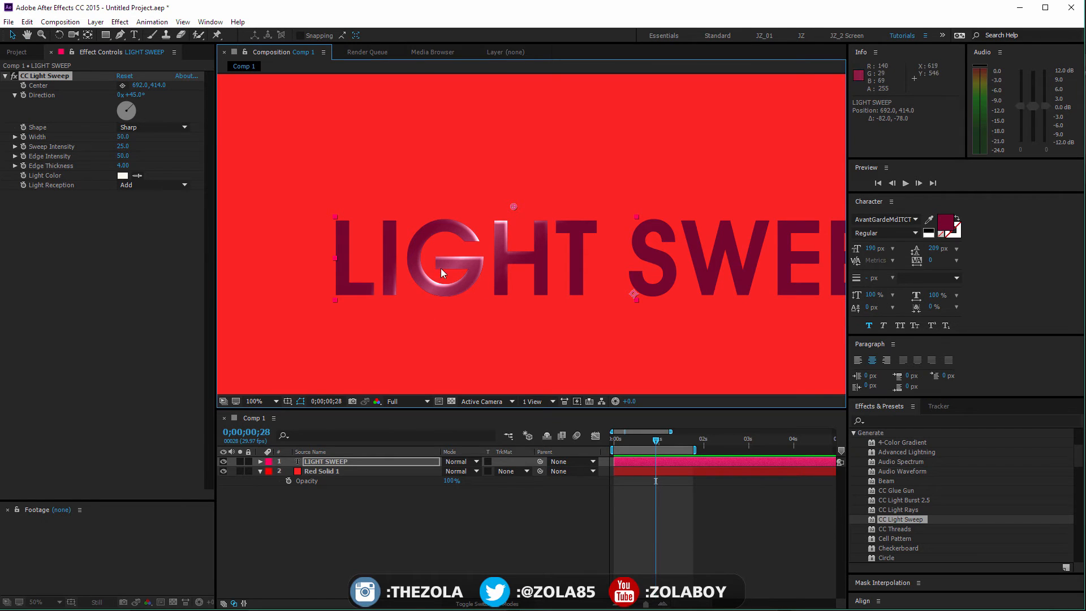
left_click_drag(510, 209, 536, 190)
left_click_drag(454, 161, 596, 197)
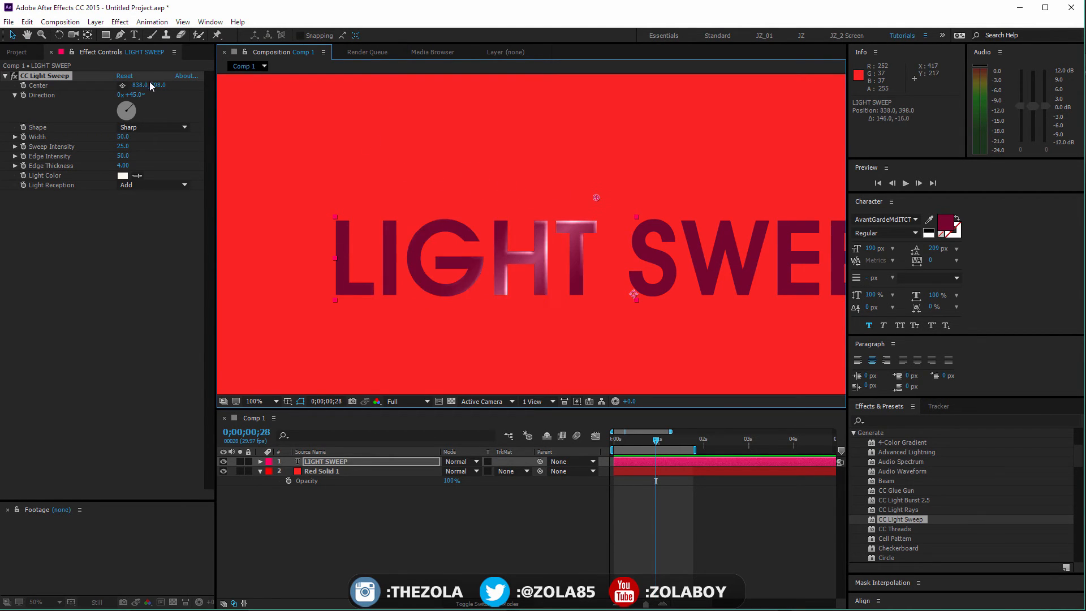
Set the sweep's shape to Smooth and move its center to 787, 415.
mouse_move(127, 110)
left_mouse_down()
mouse_move(141, 110)
mouse_move(125, 104)
left_mouse_up()
key("ctrl+z")
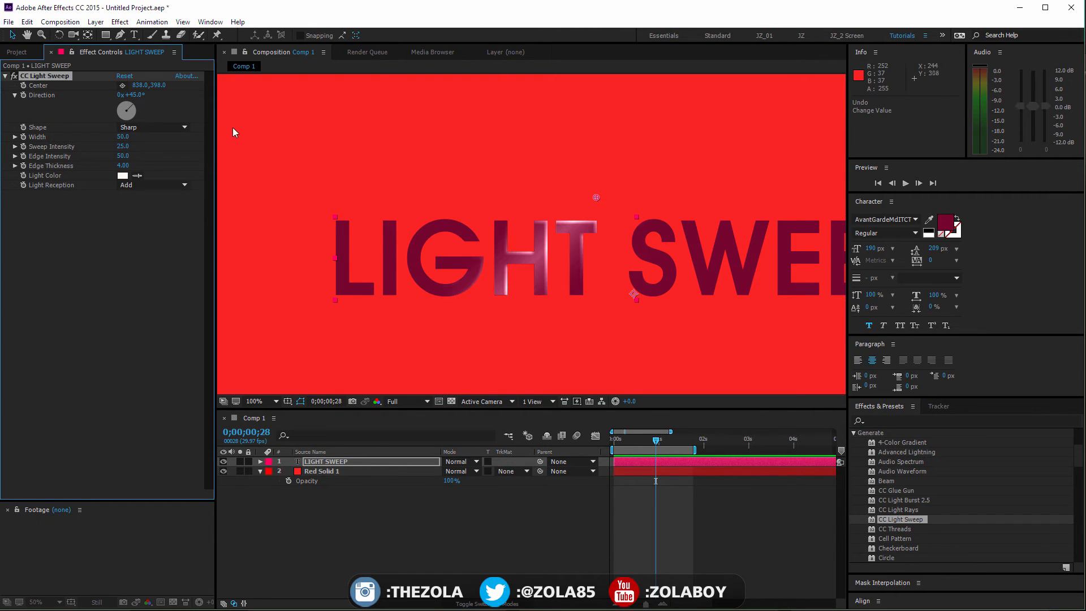
left_click(151, 129)
left_click(157, 153)
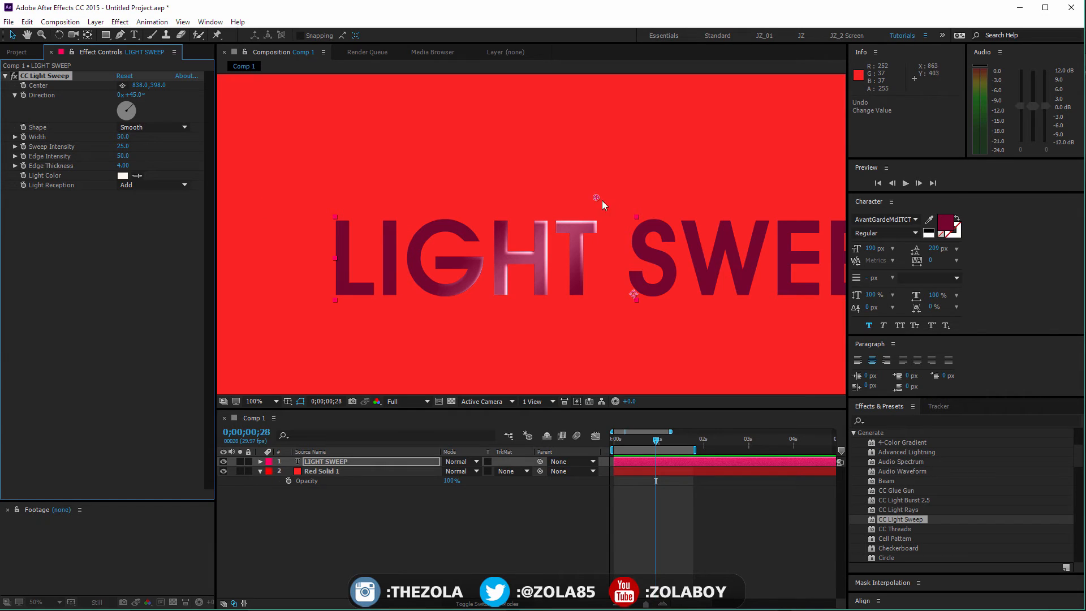
left_click_drag(602, 200, 565, 206)
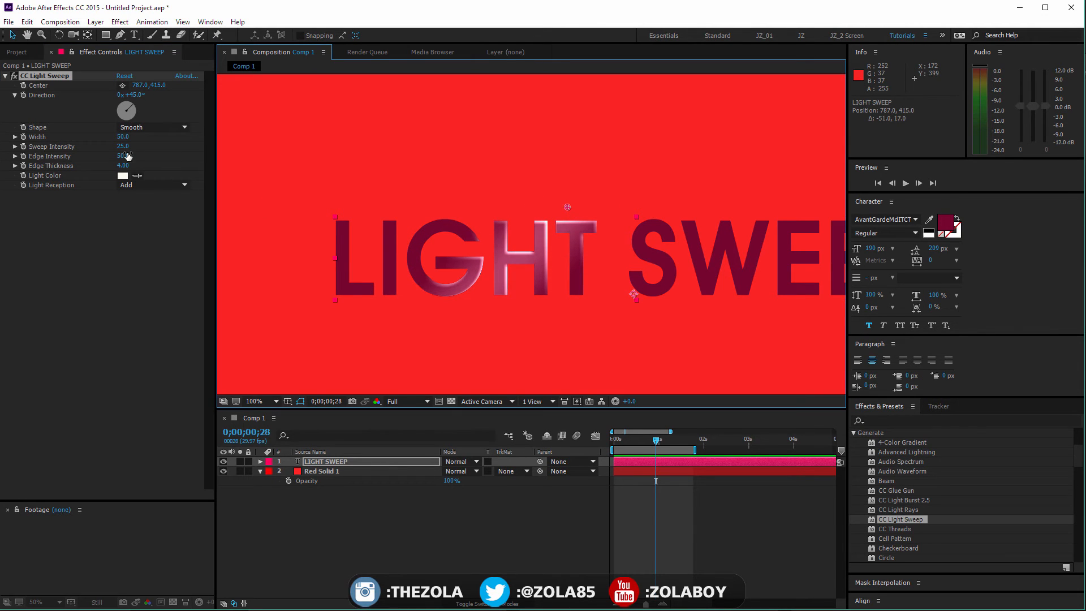
Set the sweep's width to 13 and edge thickness to 1, and move its center to 652, 405.
left_click_drag(122, 136, 110, 155)
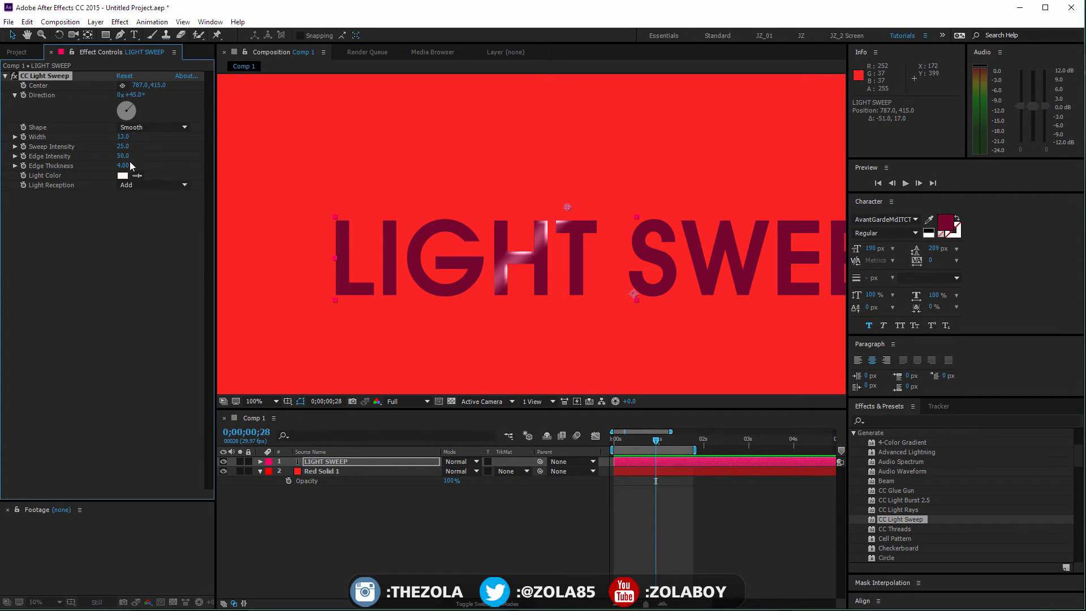
left_click_drag(120, 165, 116, 169)
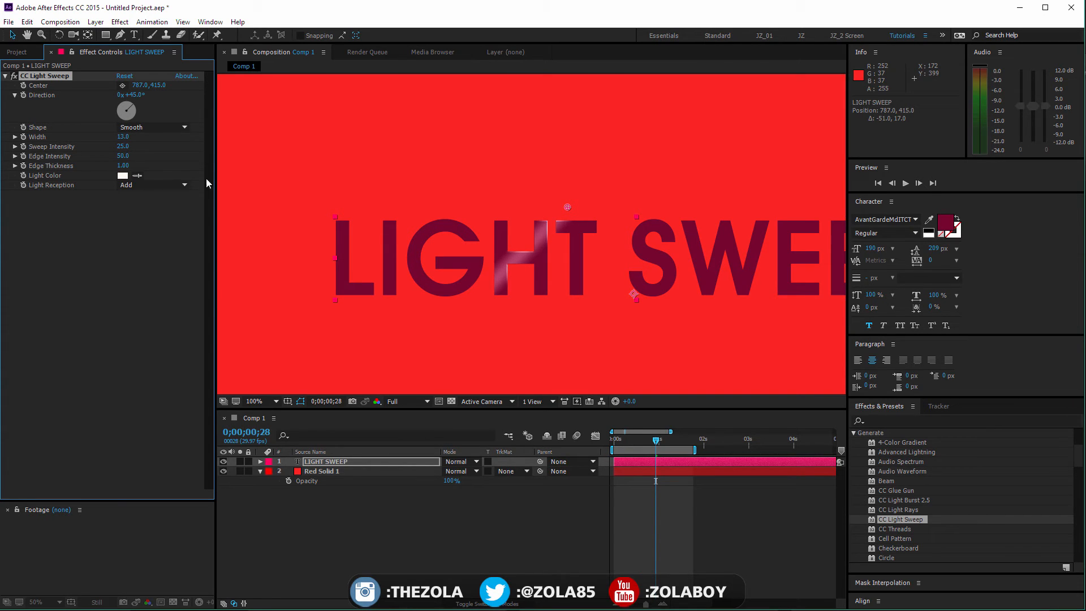
left_click_drag(567, 207, 490, 202)
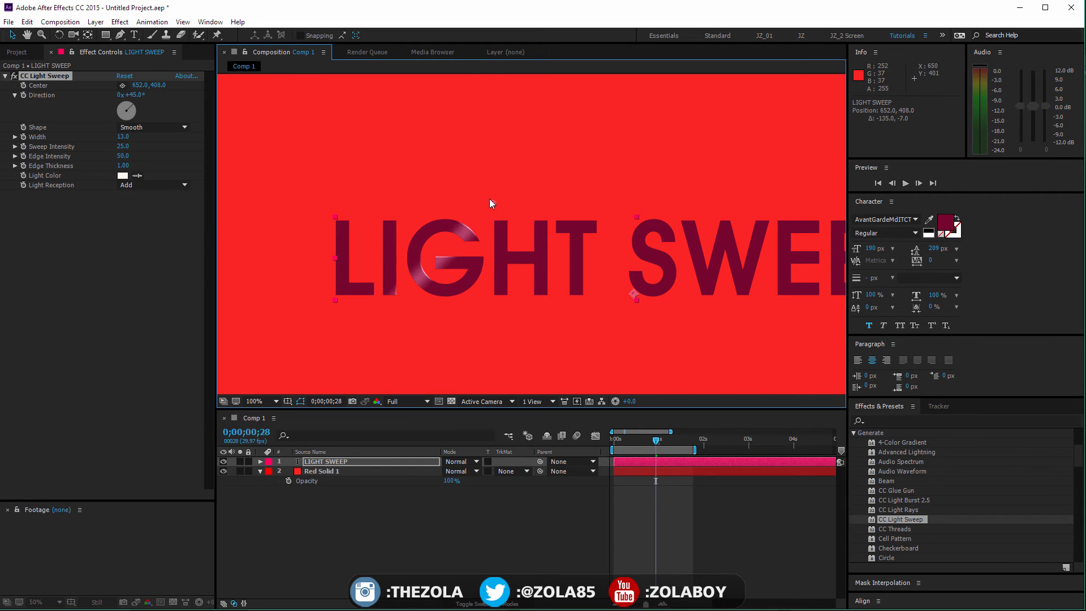
Change the sweep's light color to a light periwinkle blue.
left_click(124, 176)
left_click_drag(357, 413, 343, 422)
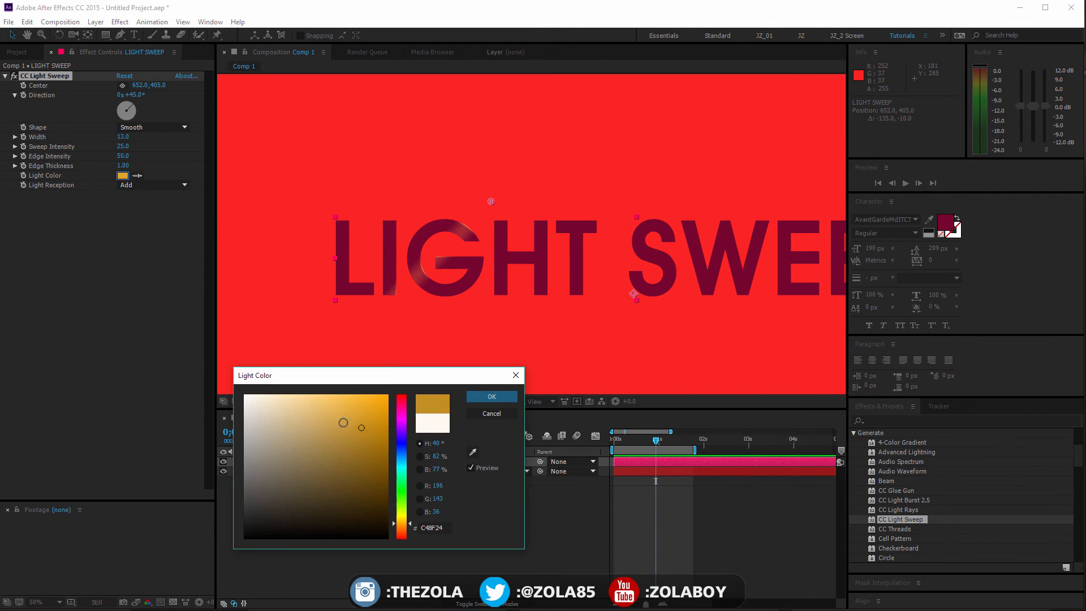
left_click(305, 406)
left_click_drag(397, 512, 392, 443)
left_click(492, 396)
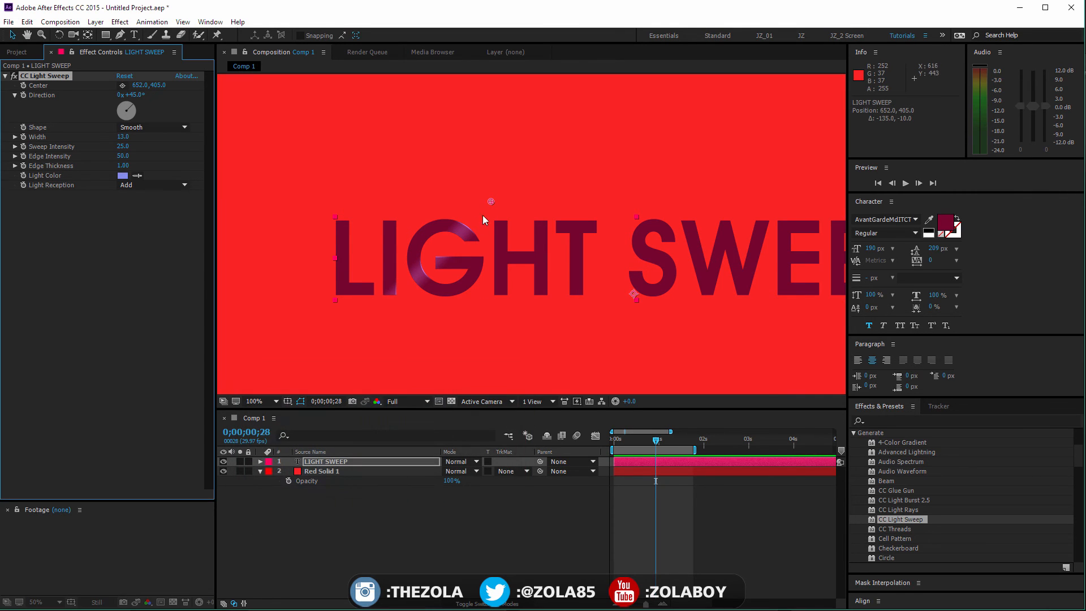
Move the sweep's center onto the letter G at 628, 439 and duplicate the CC Light Sweep effect.
left_click_drag(490, 201, 477, 219)
left_click(53, 92)
left_click(52, 79)
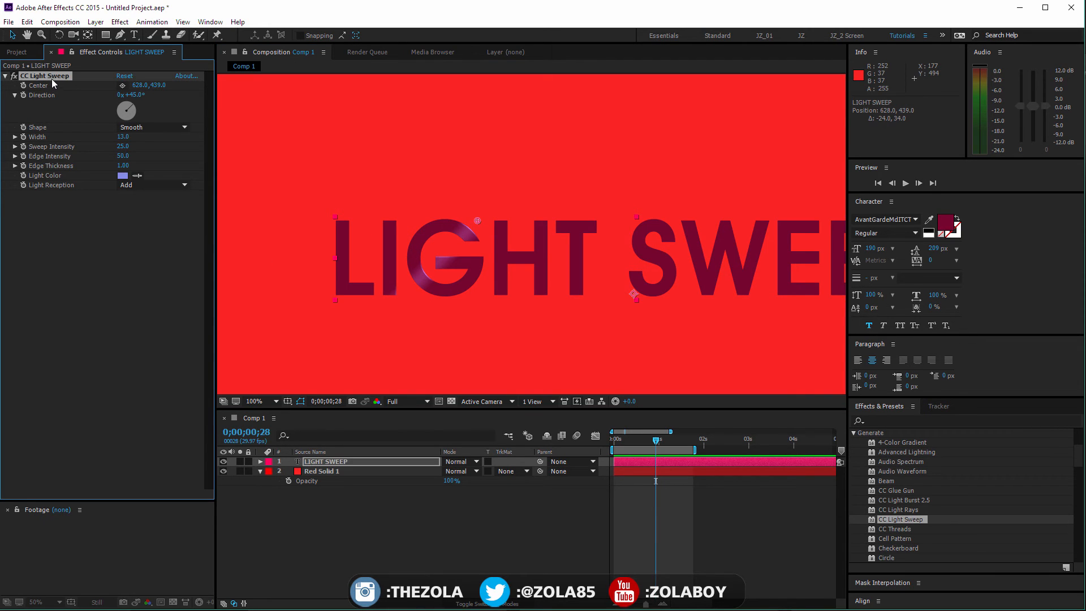
key("ctrl+d")
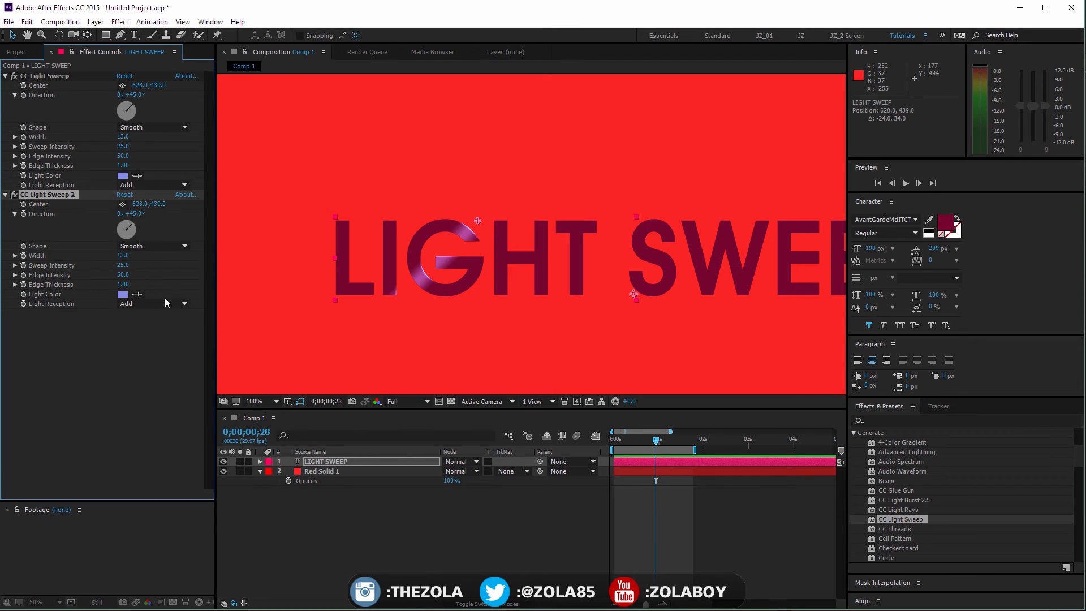
Set the duplicated sweep's light color to near-white FEFEFF and its width to 44.
left_click(123, 295)
left_click(245, 395)
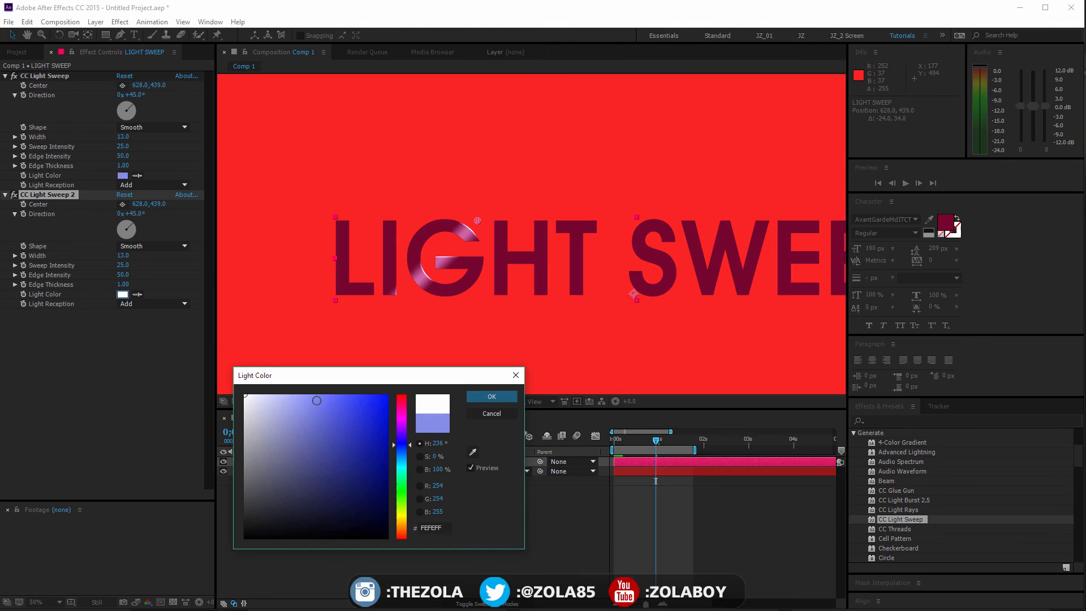
left_click(506, 398)
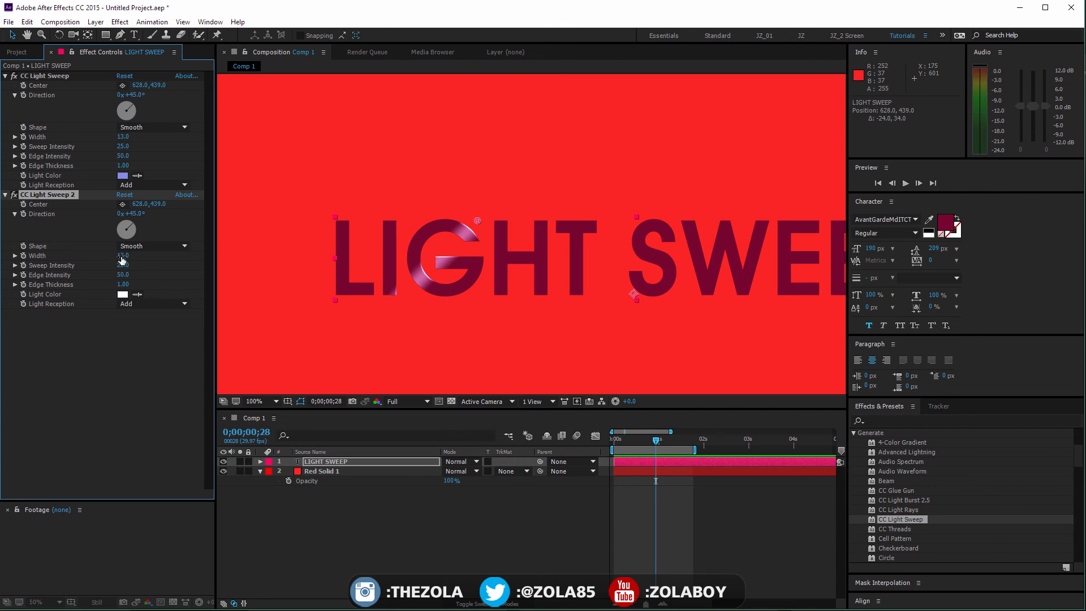
left_click_drag(122, 256, 140, 255)
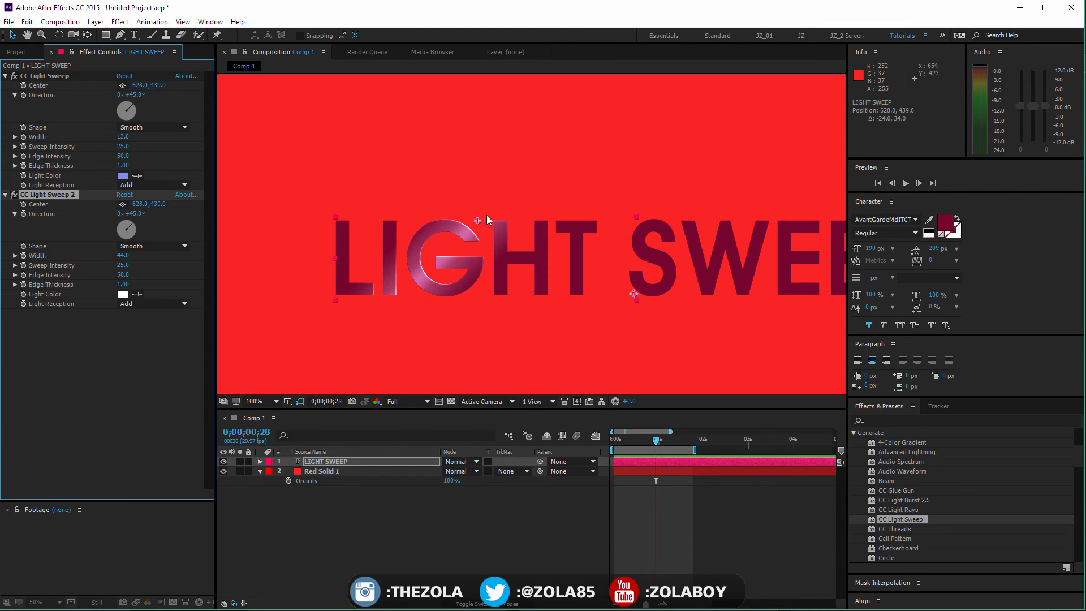
Add an expression to the second sweep's center that links it to the first CC Light Sweep's center.
left_click(23, 204, "alt")
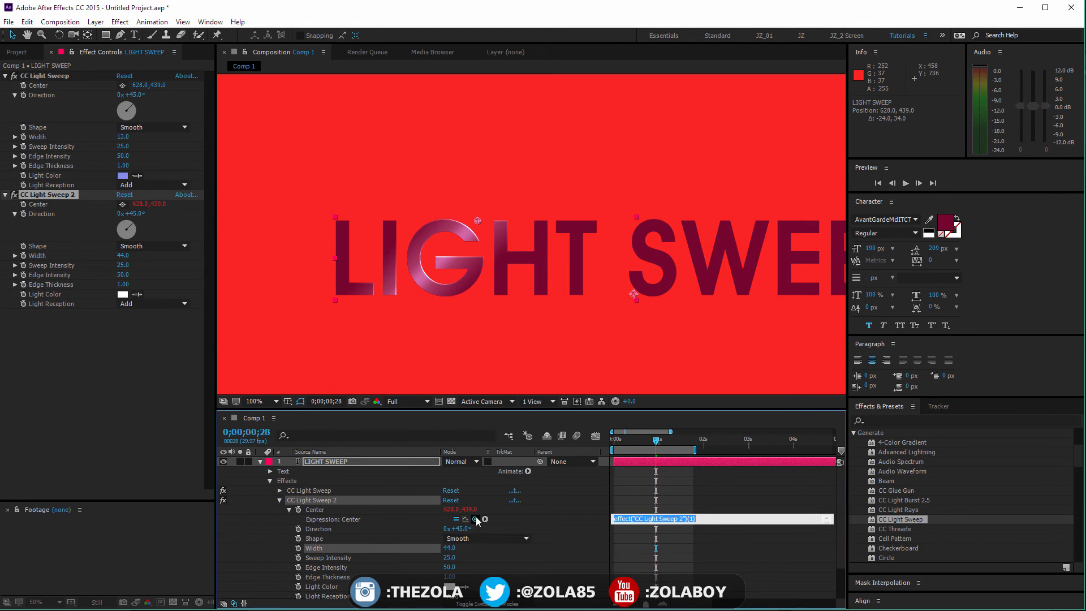
left_click_drag(475, 519, 39, 85)
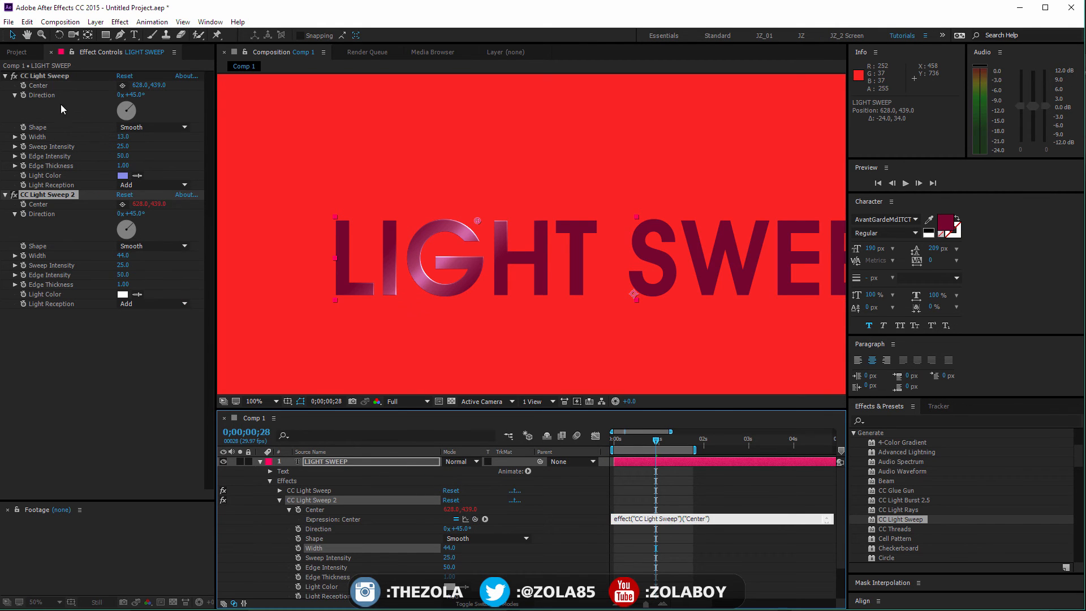
left_click(588, 558)
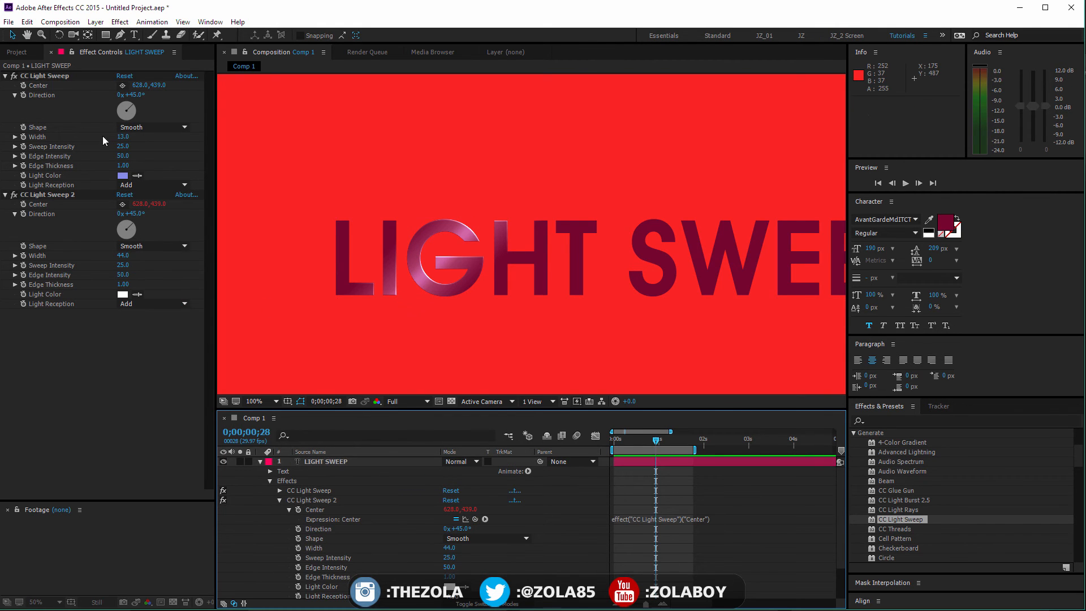
Move the first sweep's center back and forth across the letters, ending at 726, 466.
left_click_drag(137, 85, 184, 118)
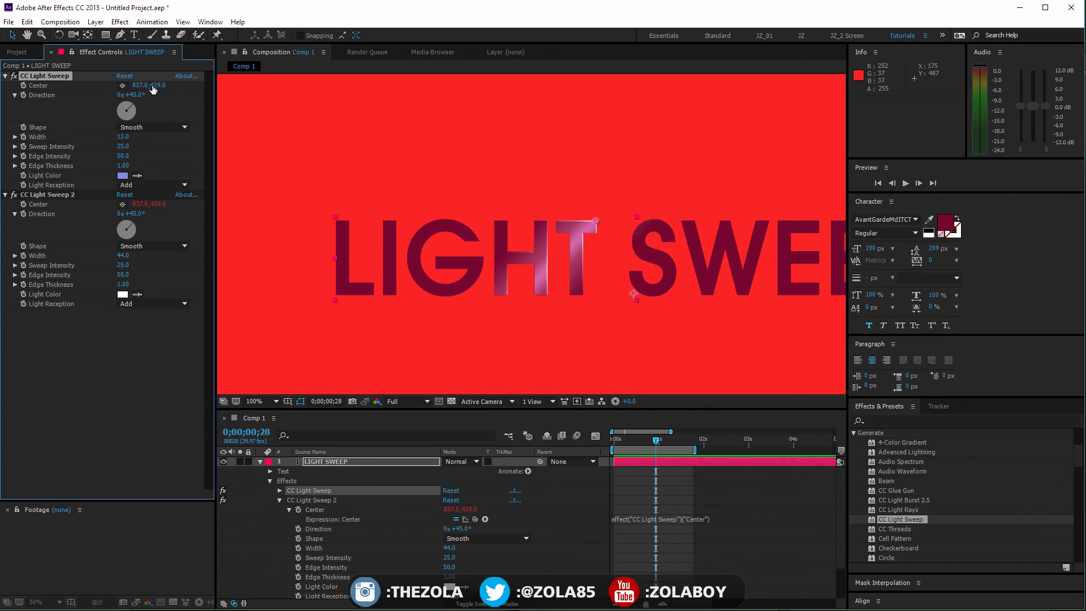
left_click_drag(144, 85, 85, 119)
left_click_drag(498, 219, 531, 228)
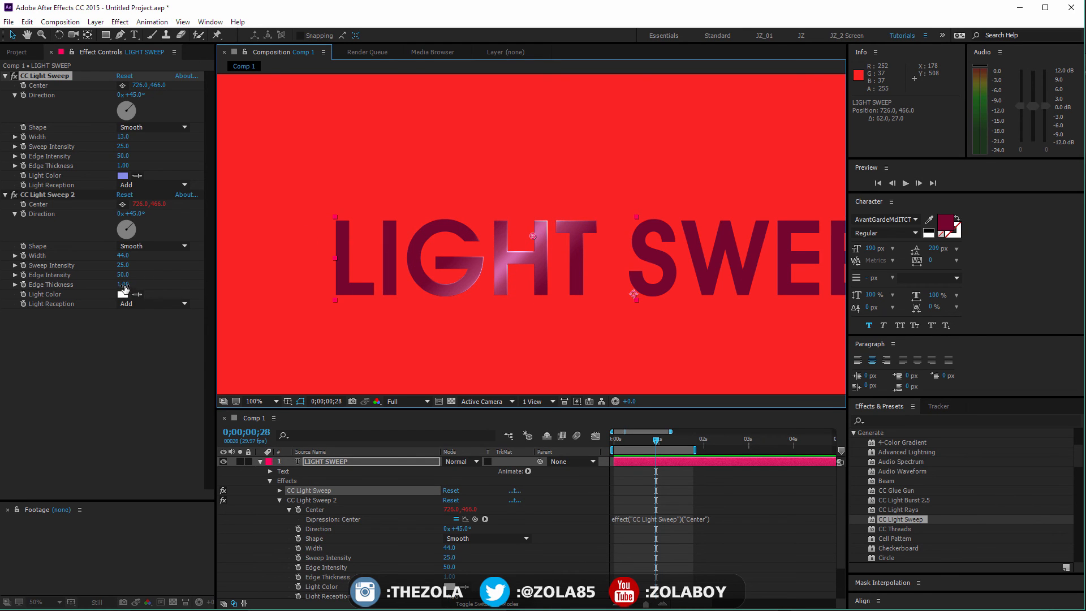
Set the second sweep's sweep intensity to 101, edge intensity to 95 and edge thickness to 2.6, and the first sweep's center to 698, 466.
left_click_drag(124, 285, 530, 240)
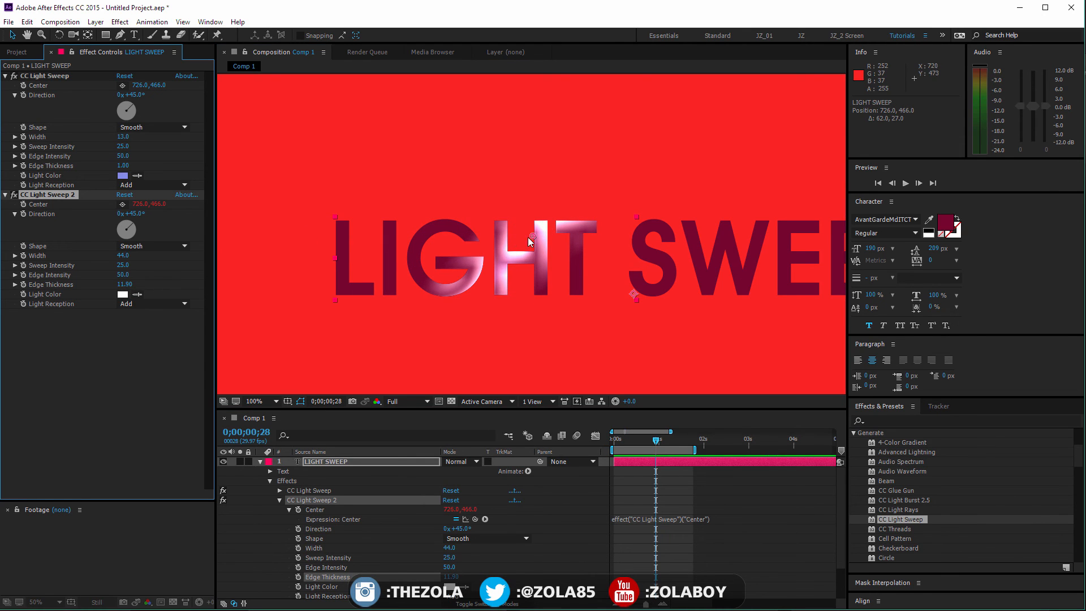
left_click(51, 76)
left_click_drag(133, 85, 118, 84)
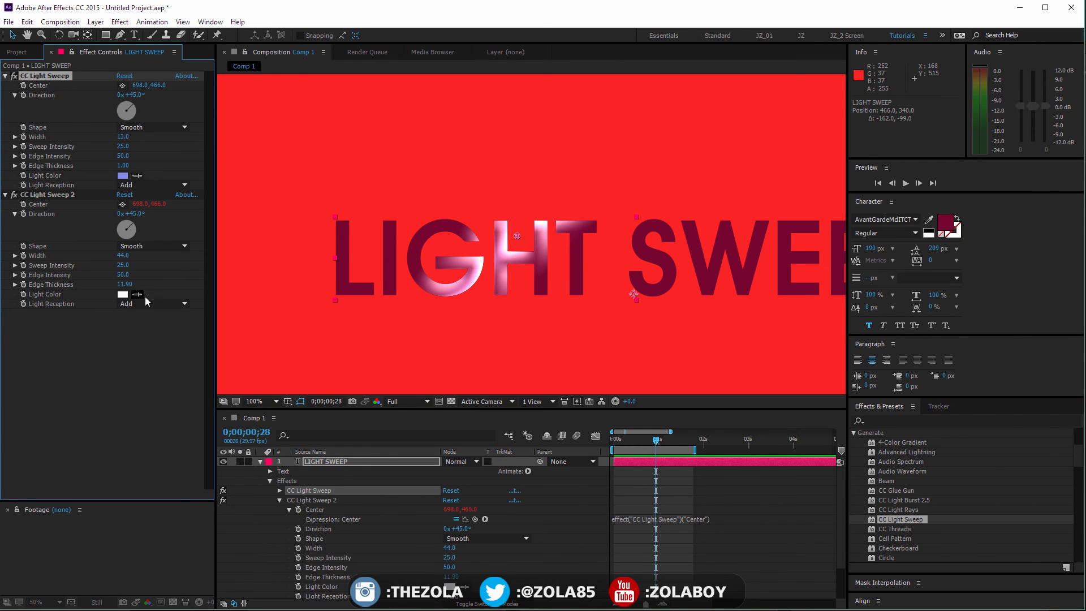
left_click_drag(123, 284, 225, 268)
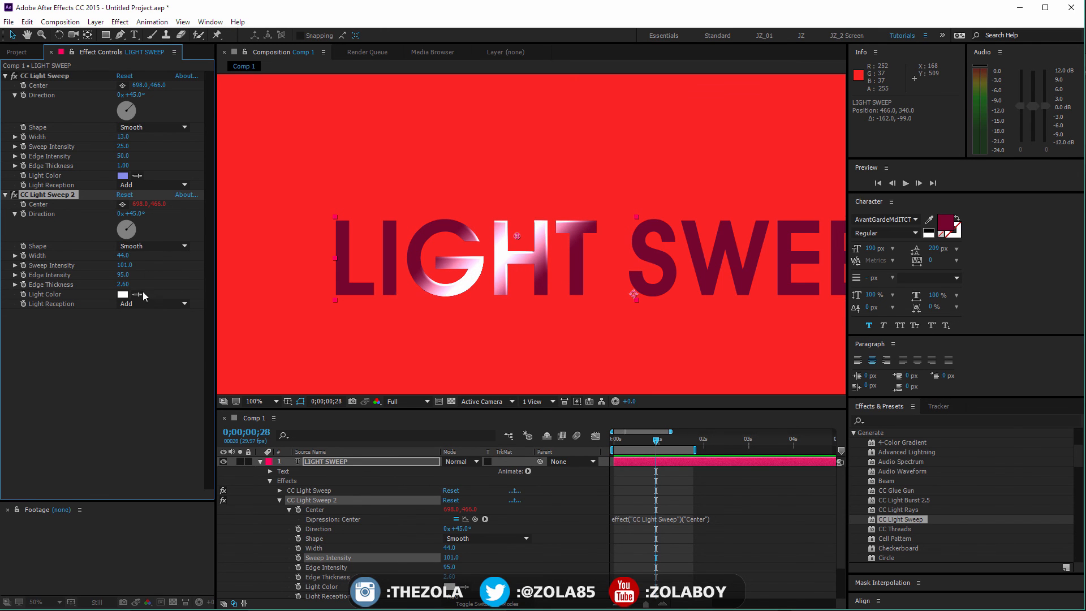
Change the second sweep's light color to blue 353FC4.
left_click(124, 295)
left_click(349, 427)
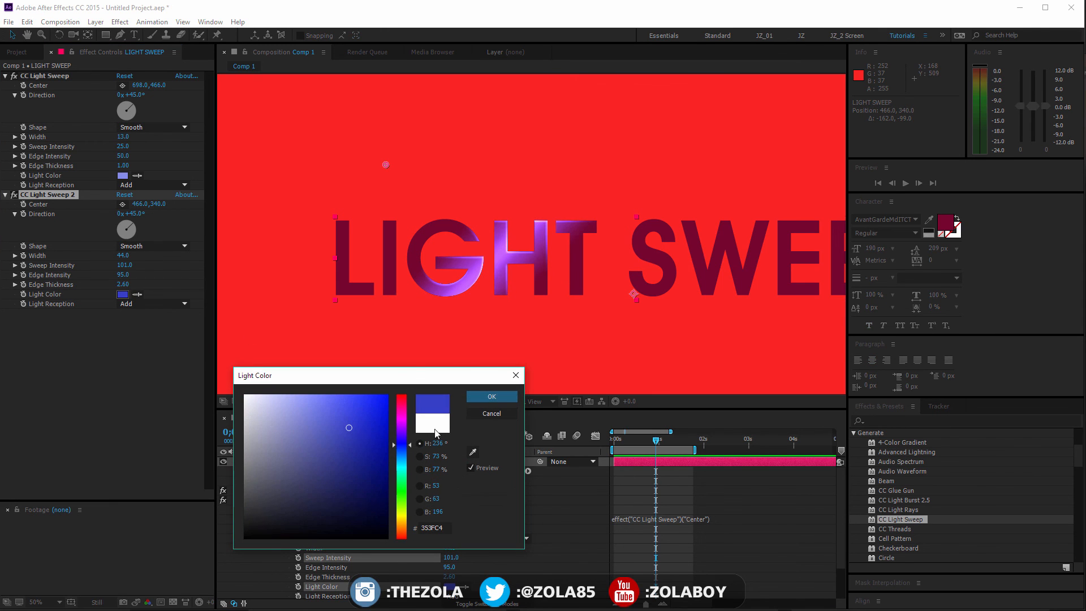
left_click(493, 397)
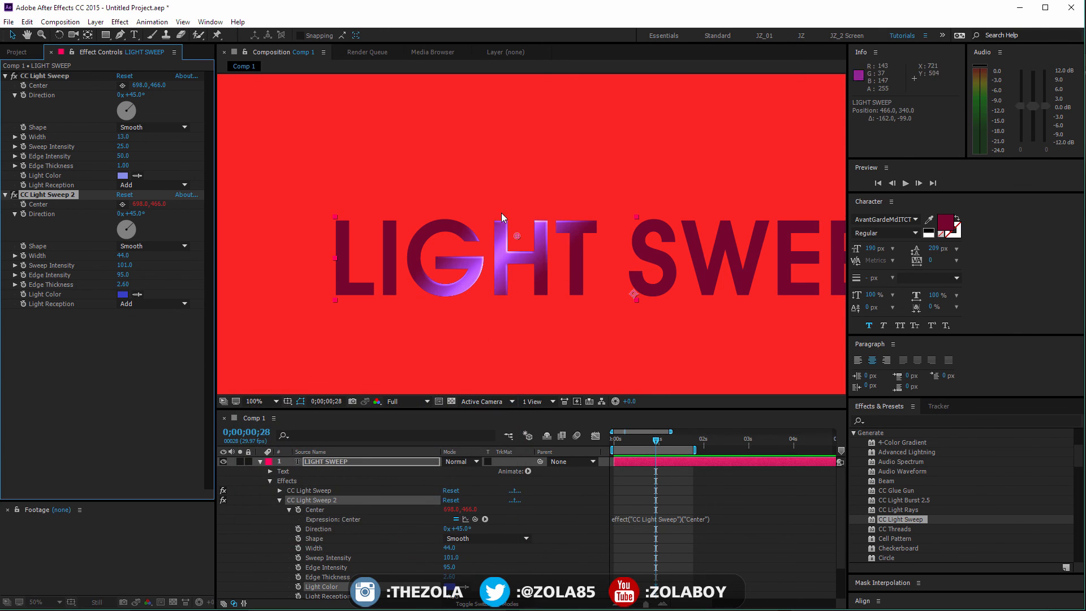
Change the first sweep's light color to a bright medium blue.
left_click(123, 176)
left_click_drag(319, 419, 287, 394)
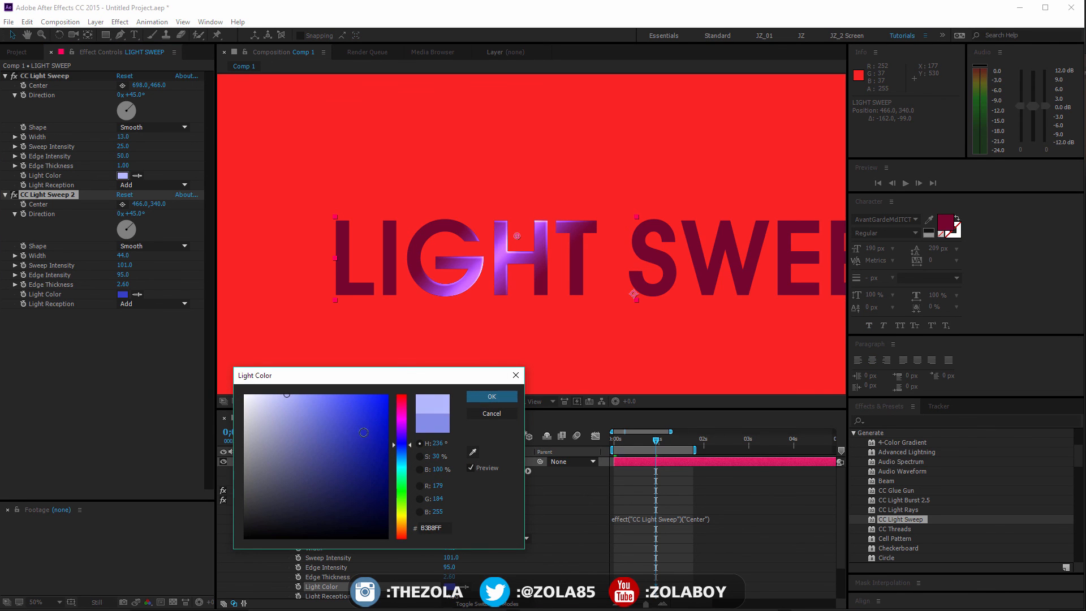
left_click_drag(404, 447, 404, 454)
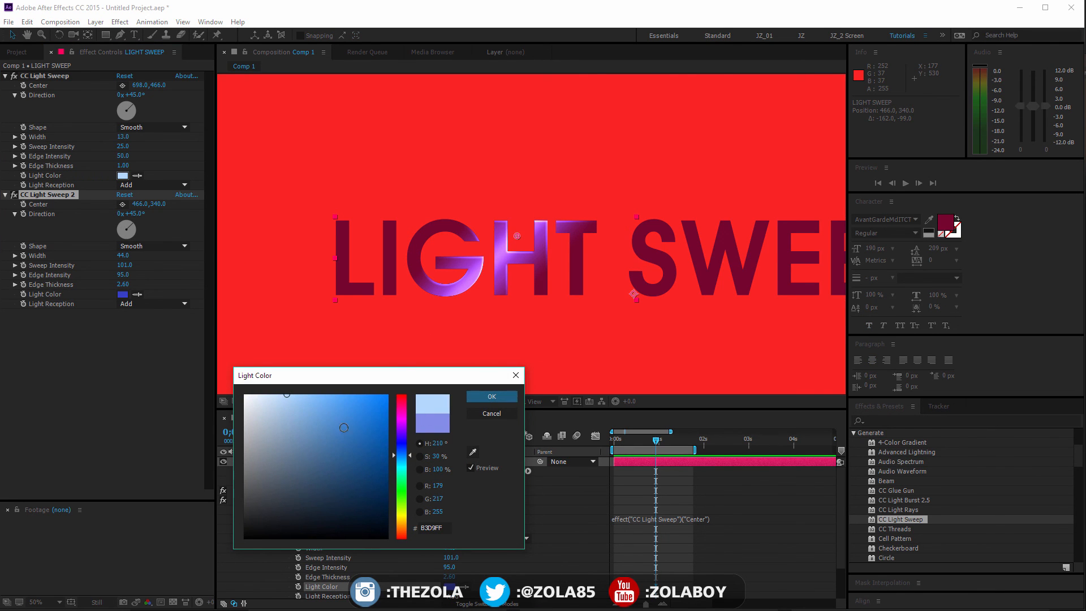
left_click(343, 427)
left_click(491, 396)
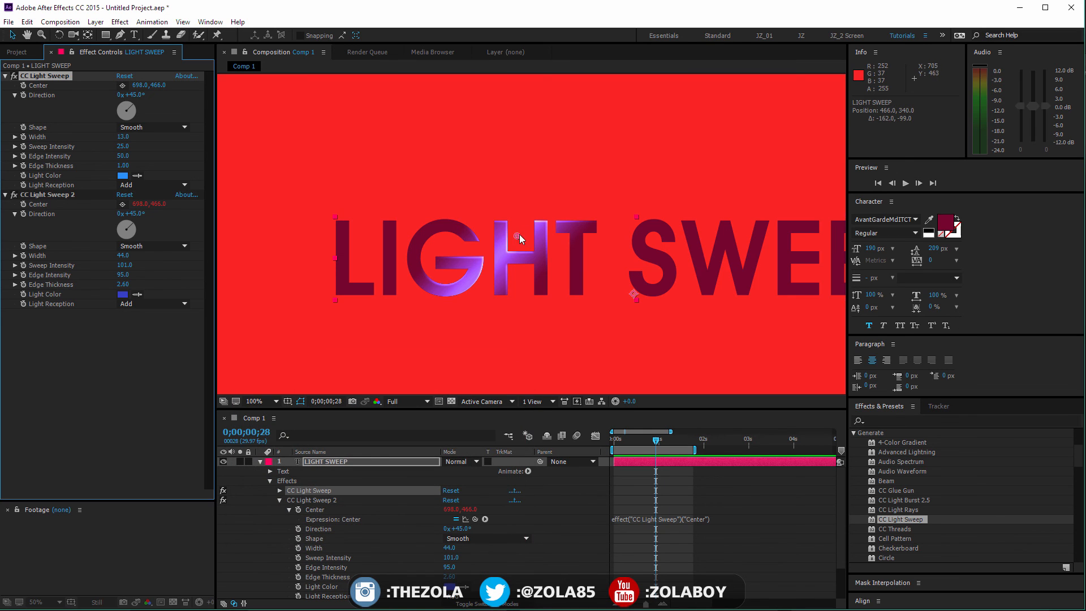
Move the first sweep's center to 832, 476 and bring the whole LIGHT SWEEP text into view.
left_click_drag(519, 234, 595, 243)
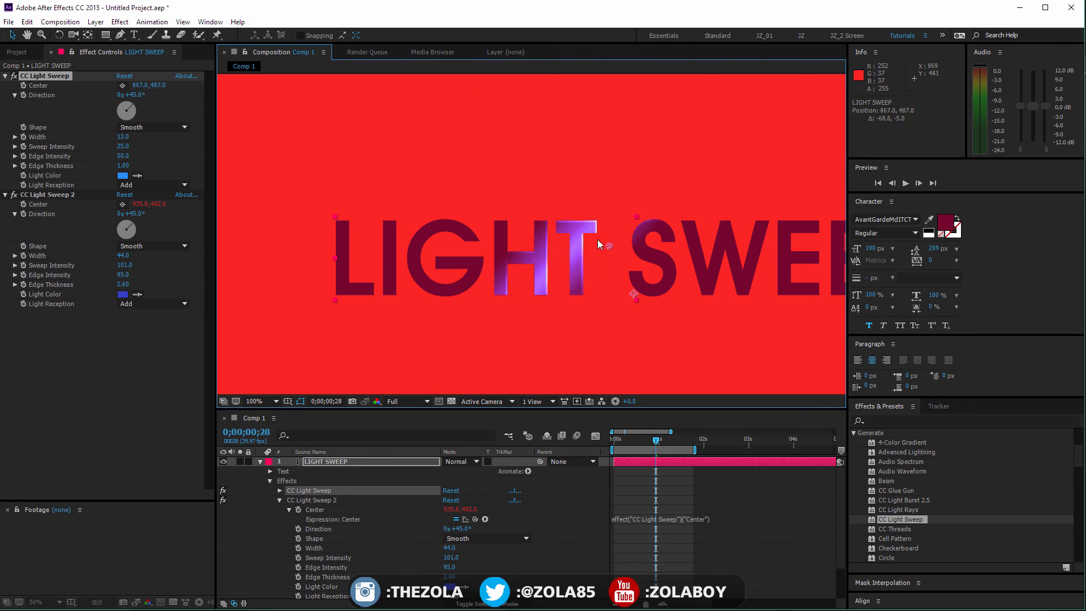
key("comma")
key("h")
left_click_drag(666, 261, 486, 219)
key("v")
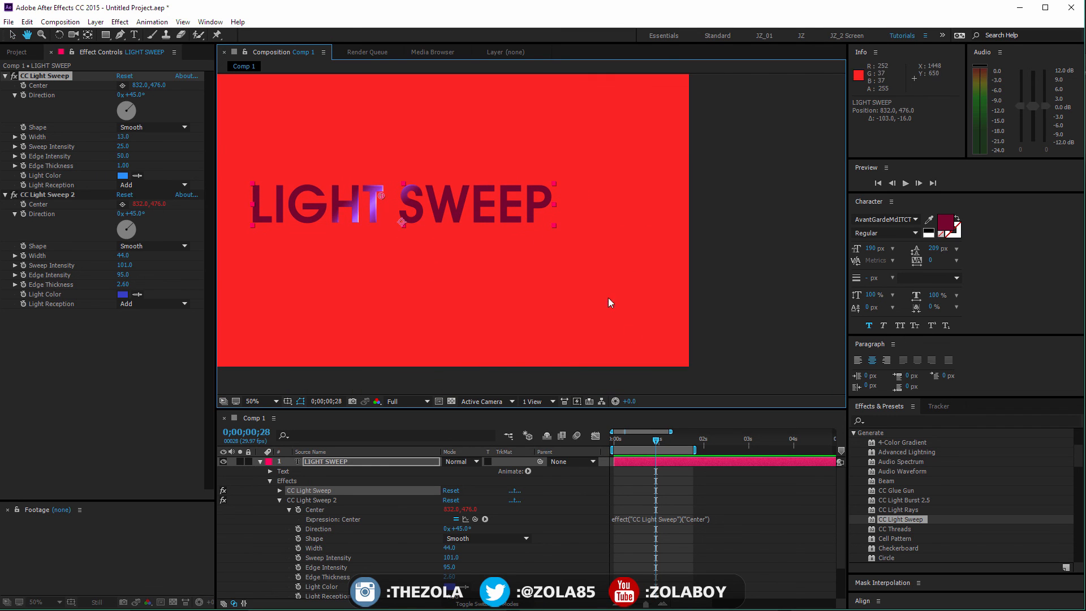
Center the LIGHT SWEEP layer's anchor point and the layer in the composition, and move the first sweep's center to 1032, 476.
left_click(710, 541)
left_click(416, 460)
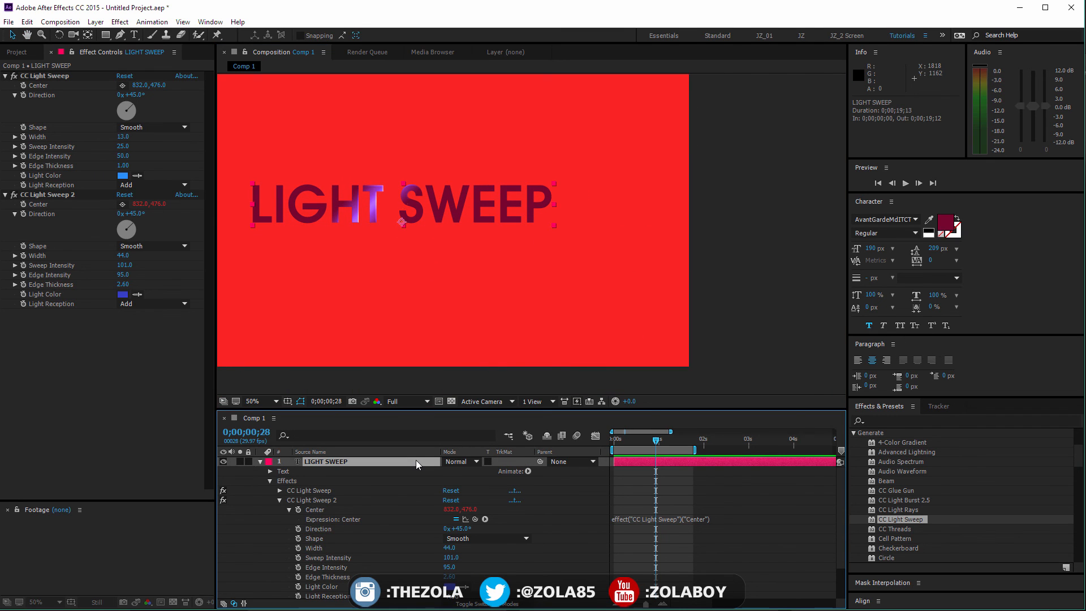
key("ctrl+alt+Home")
key("ctrl+Home")
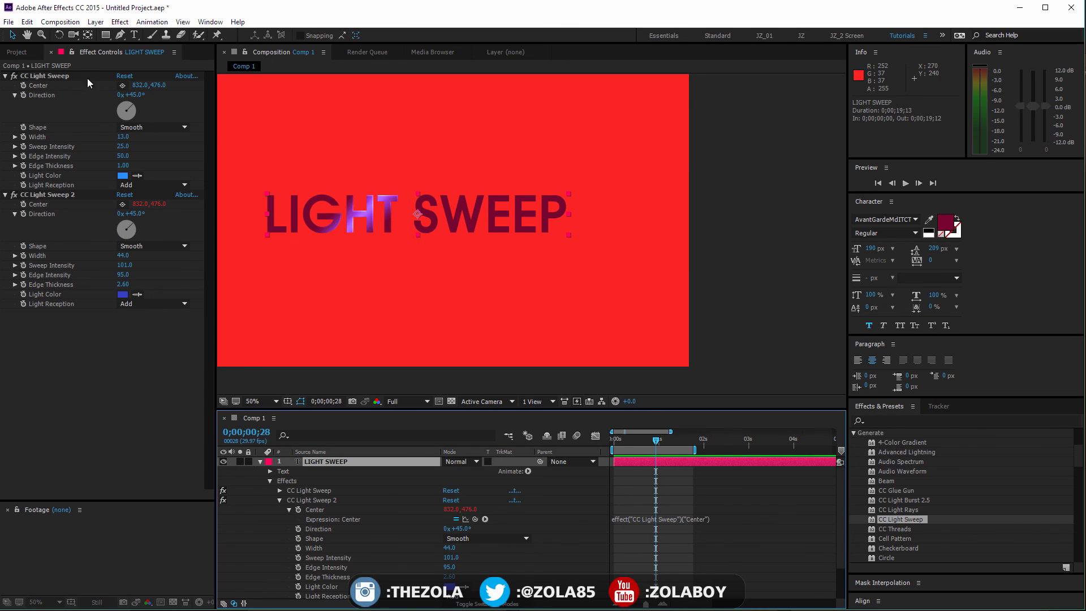
mouse_move(135, 85)
left_mouse_down()
mouse_move(117, 86)
mouse_move(187, 97)
mouse_move(135, 95)
mouse_move(150, 97)
left_mouse_up()
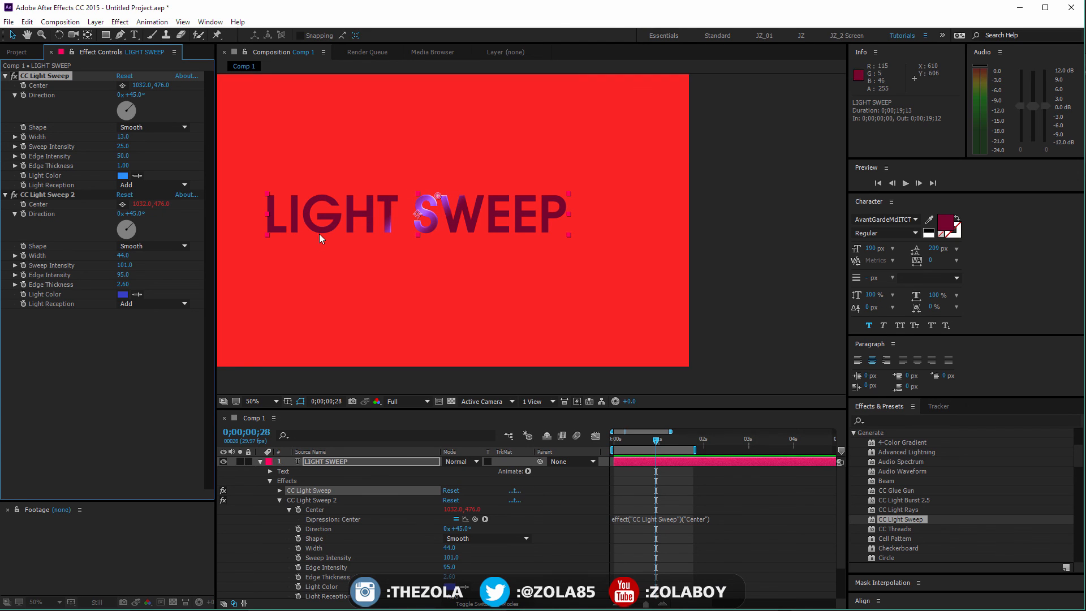